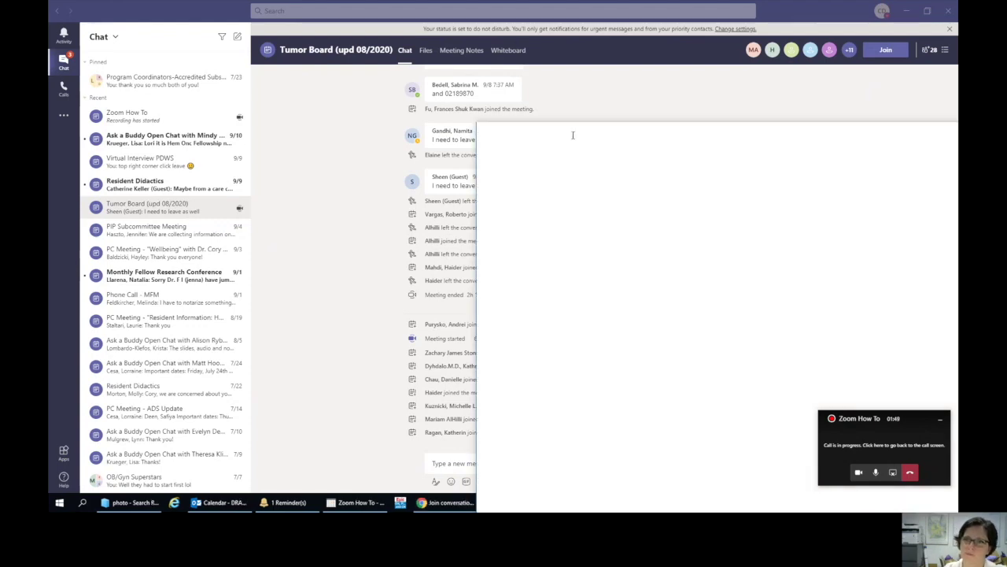
# - Maximize the browser window so the zoom.us homepage fills the screen over Teams
pyautogui.doubleClick(631, 65)
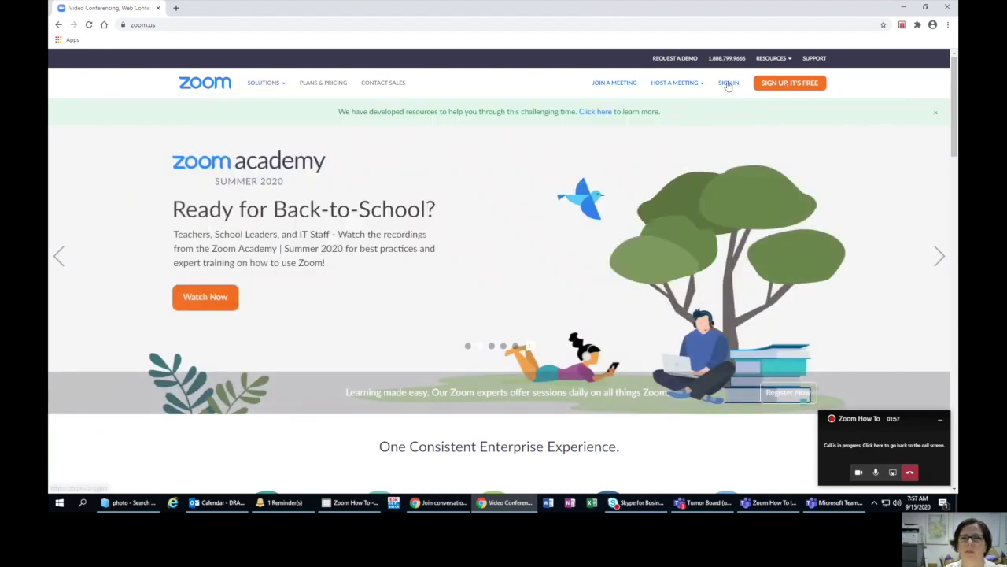
# - Open the Zoom sign-in page and fill in the account e-mail from the autofill suggestion
pyautogui.click(729, 83)
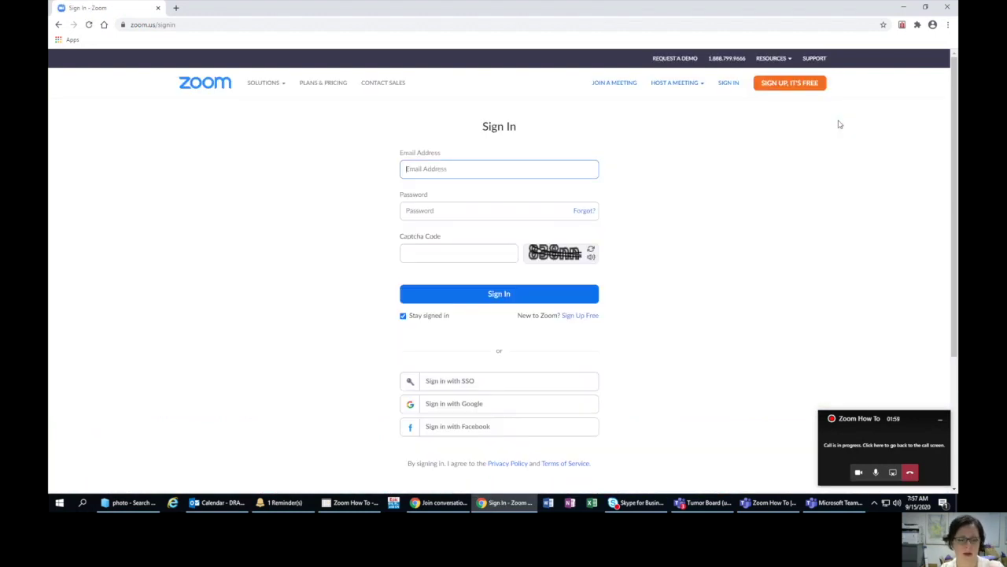
pyautogui.write('dra')
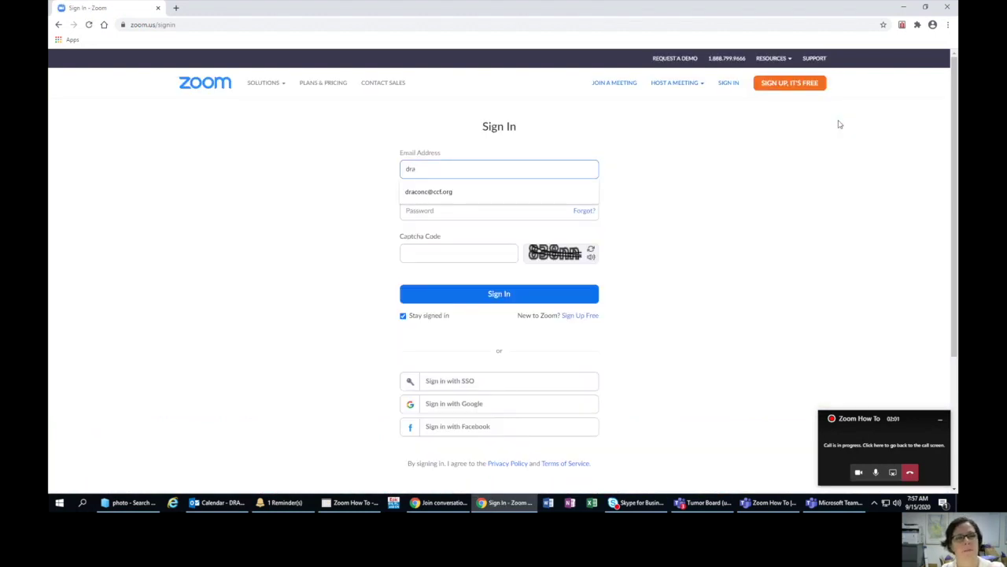
pyautogui.press('BackSpace')
pyautogui.press('BackSpace')
pyautogui.press('BackSpace')
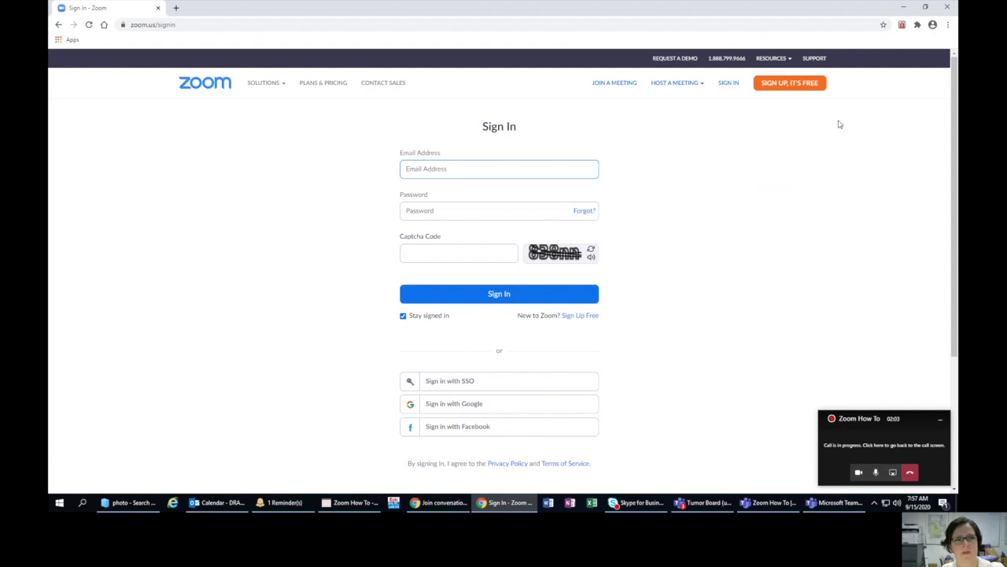
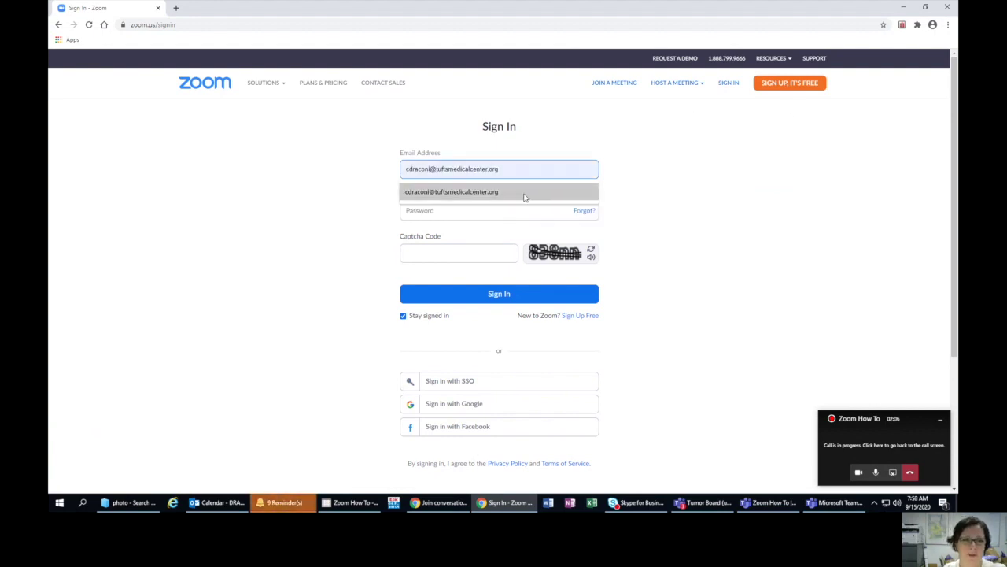
pyautogui.click(472, 191)
# - Enter the account password and captcha code, sign in, and save the password in the browser
pyautogui.click(445, 211)
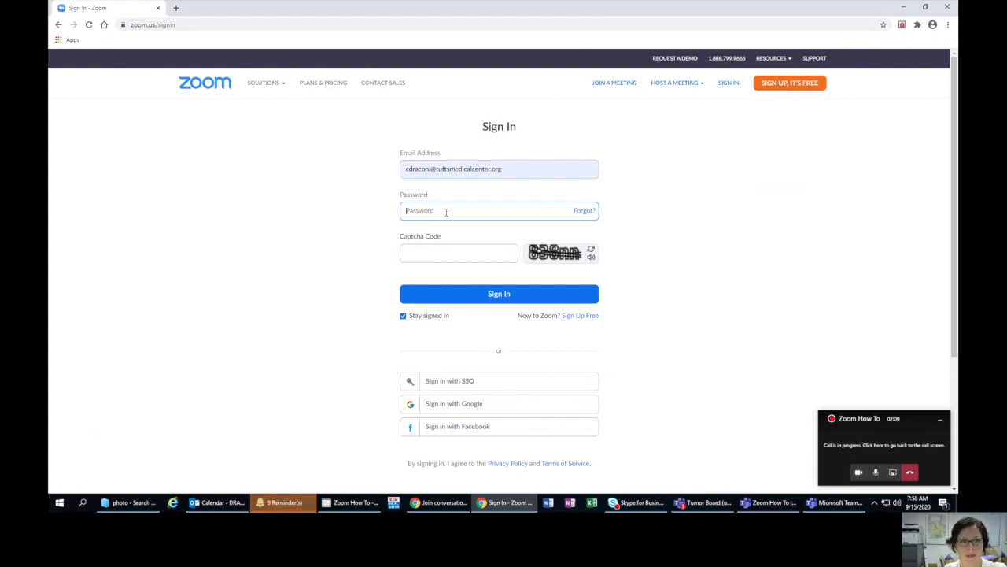
pyautogui.write('•••••••••')
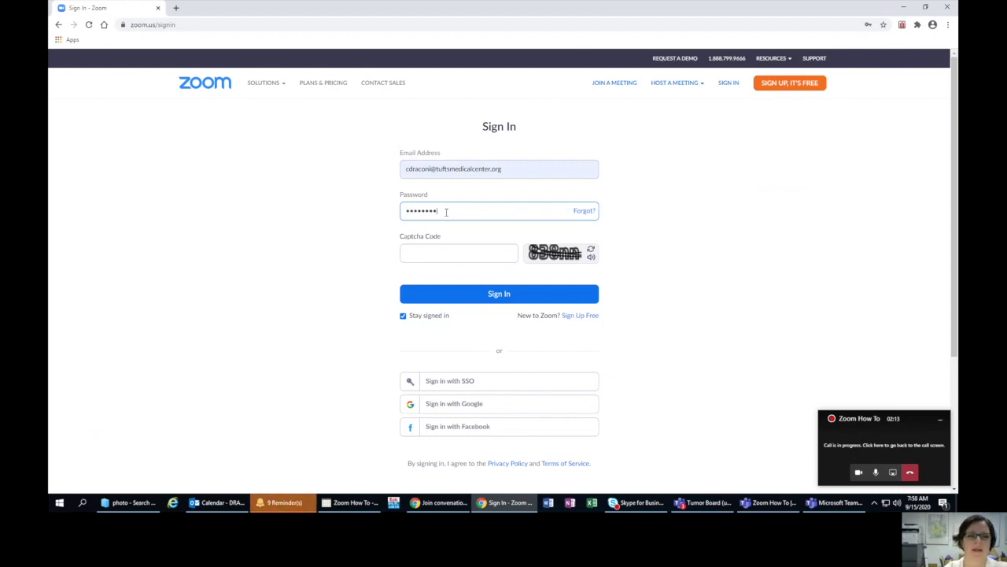
pyautogui.click(443, 256)
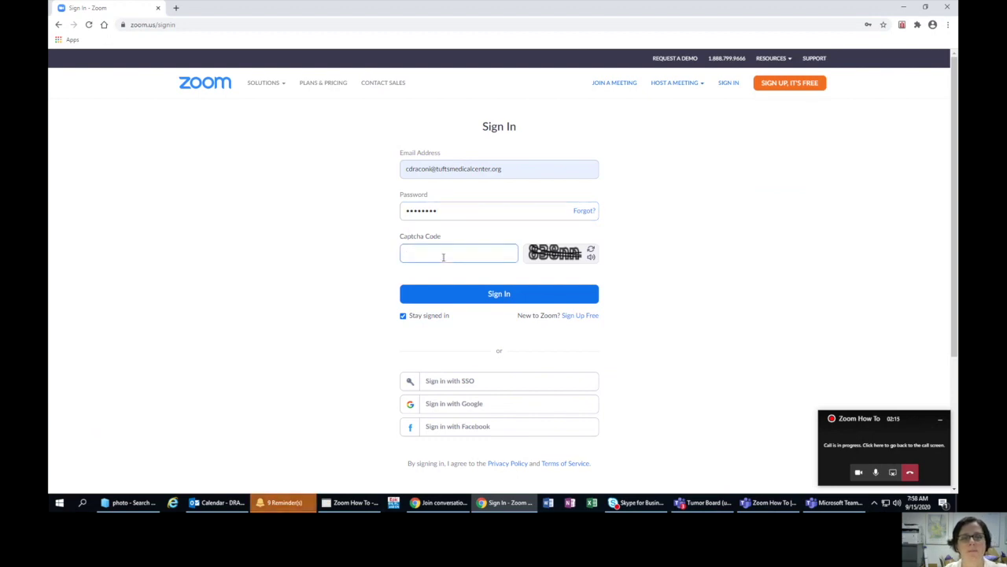
pyautogui.write('838n')
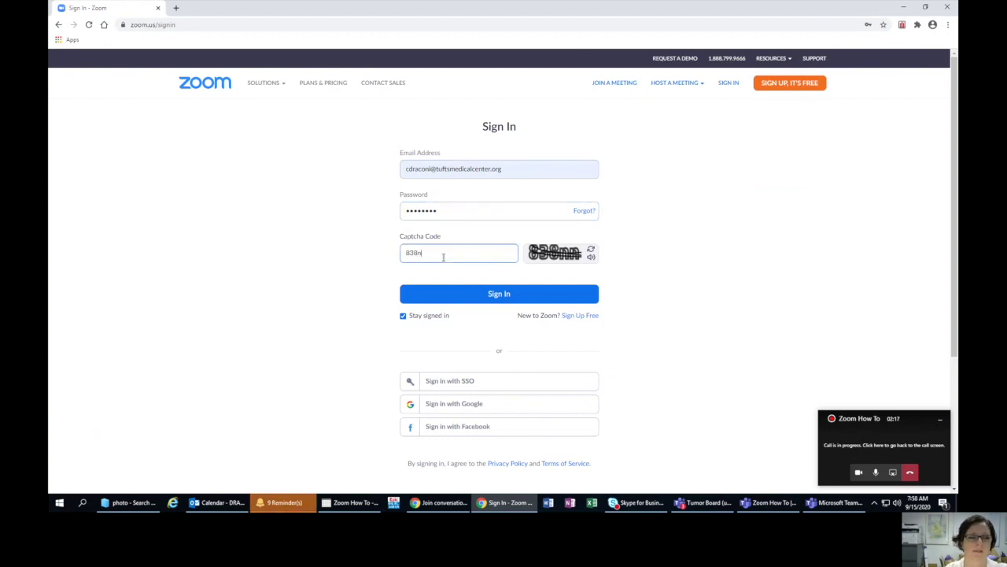
pyautogui.write('n')
pyautogui.click(508, 293)
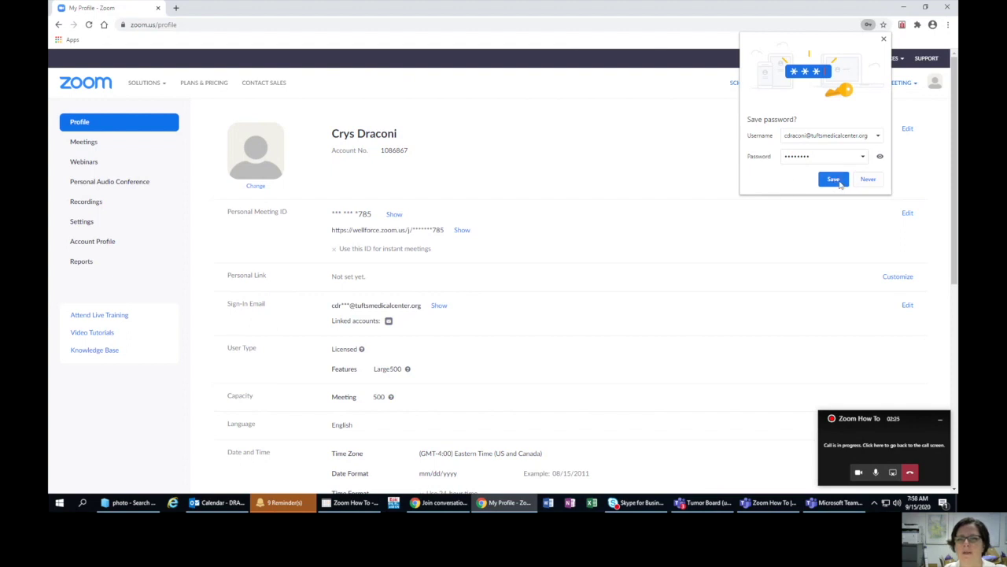
pyautogui.click(835, 180)
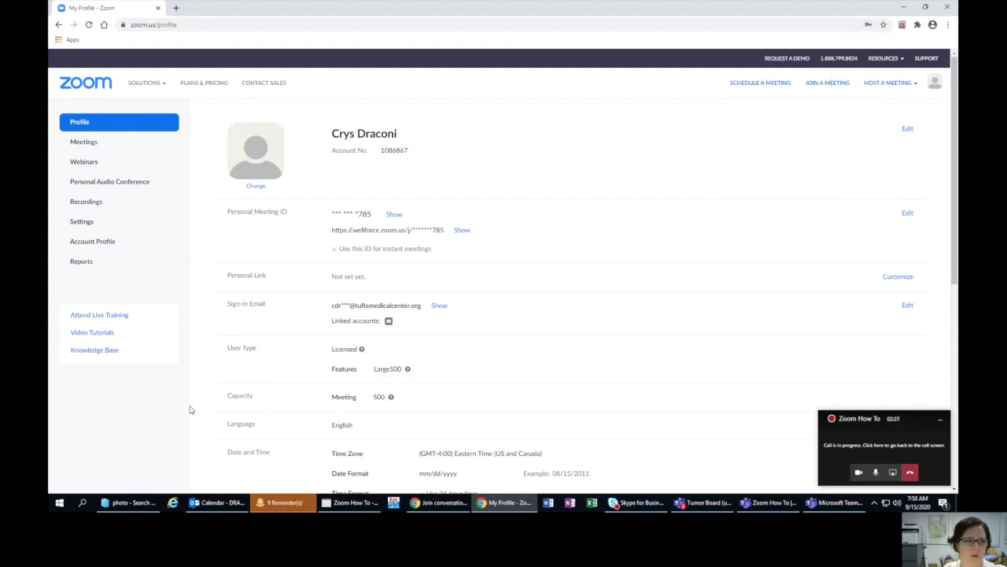
# - Open the Schedule a Meeting form and enter 'Mock Interview' as the topic
pyautogui.click(758, 83)
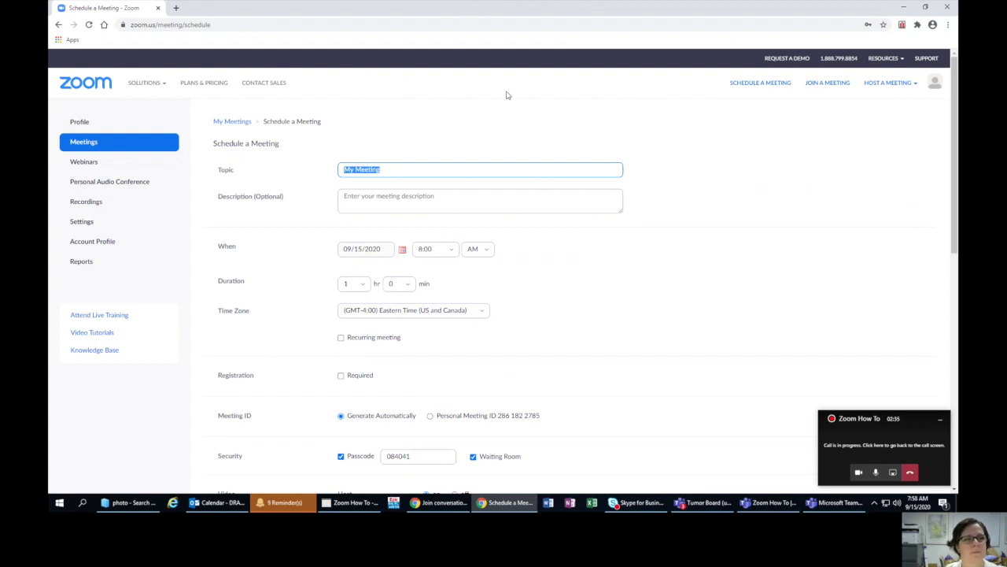
pyautogui.write('Moc')
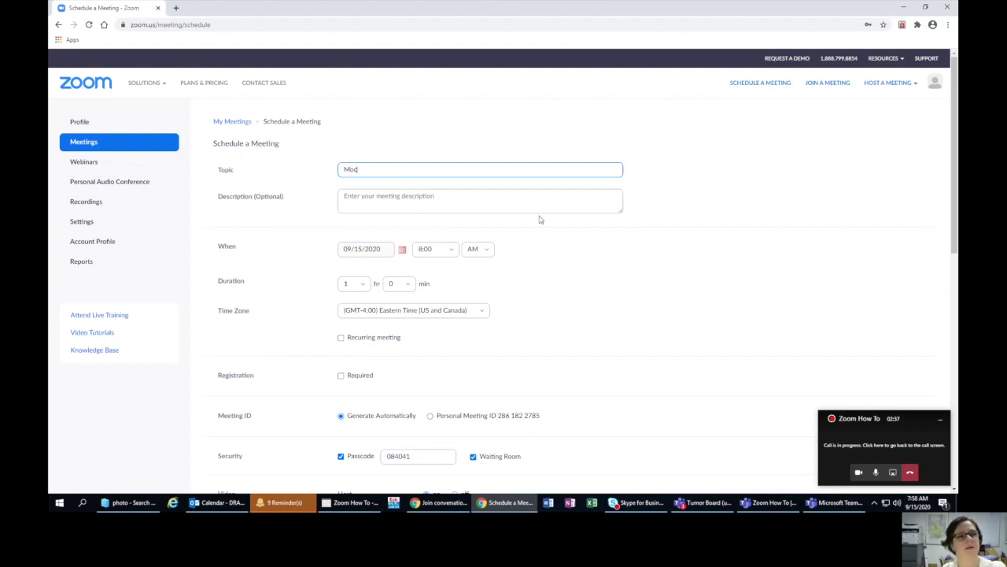
pyautogui.write('k Interview')
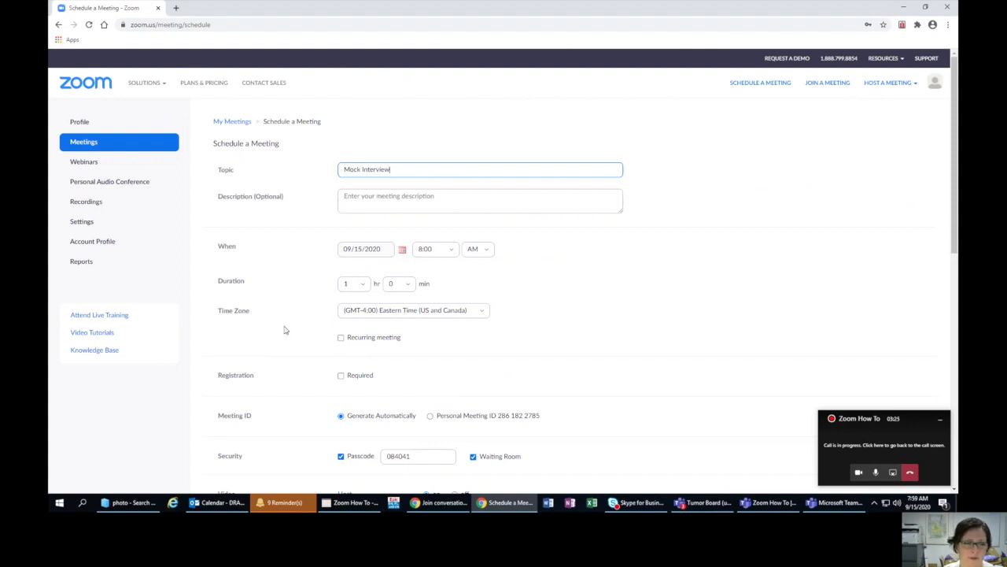
pyautogui.scroll(-2, 285, 330)
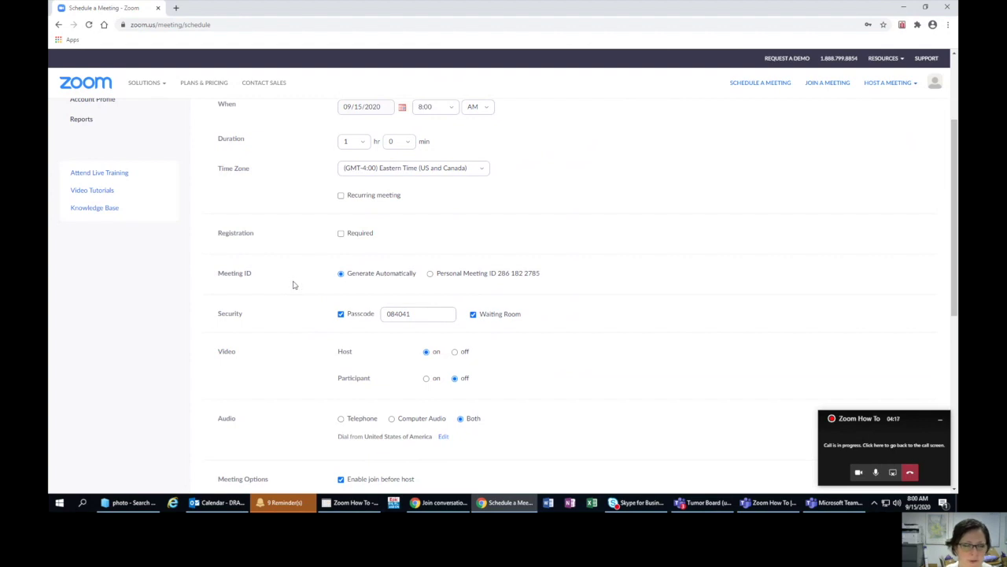
pyautogui.scroll(-1, 293, 285)
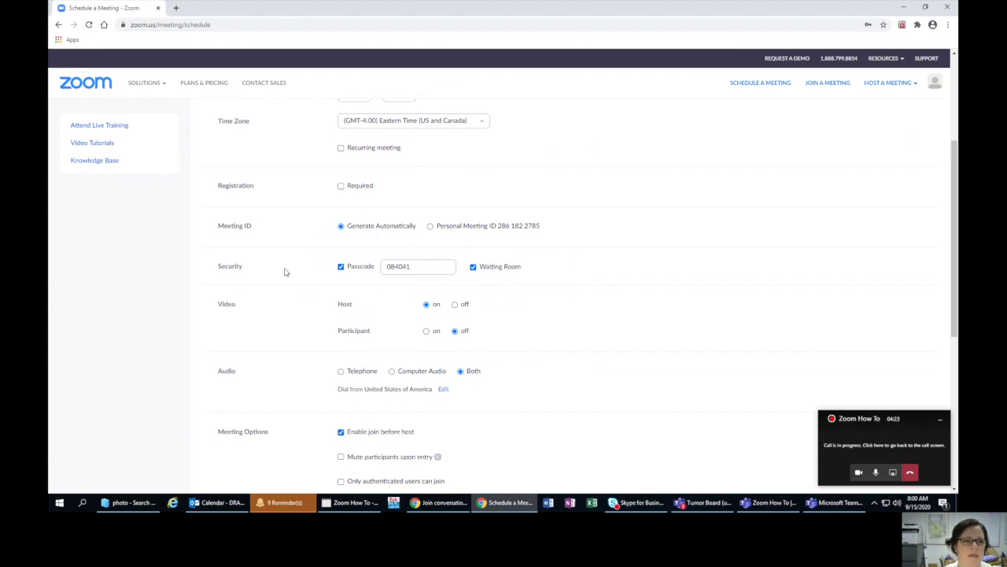
pyautogui.click(341, 267)
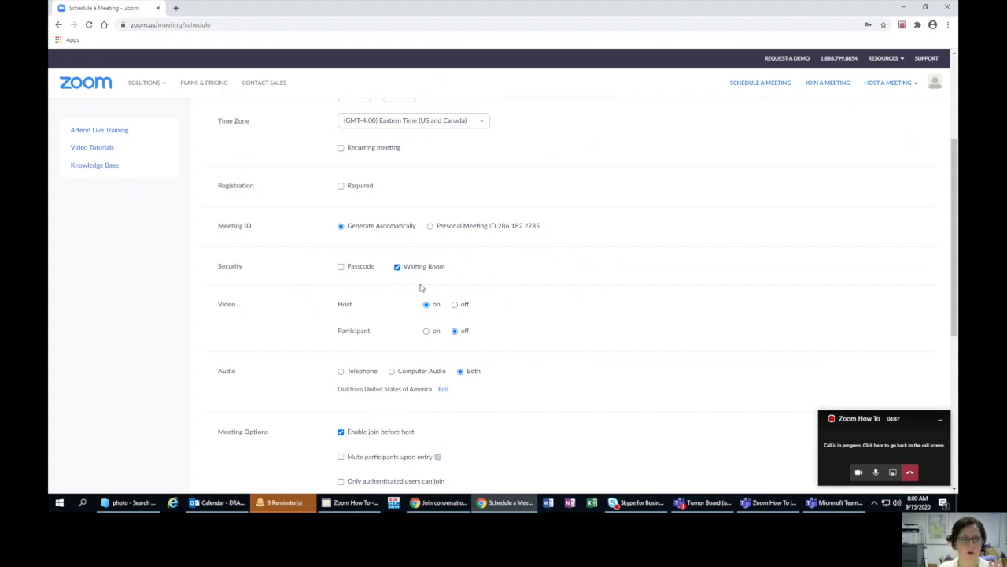
# - Switch participant video on at join in the Mock Interview meeting form
pyautogui.scroll(-1, 421, 288)
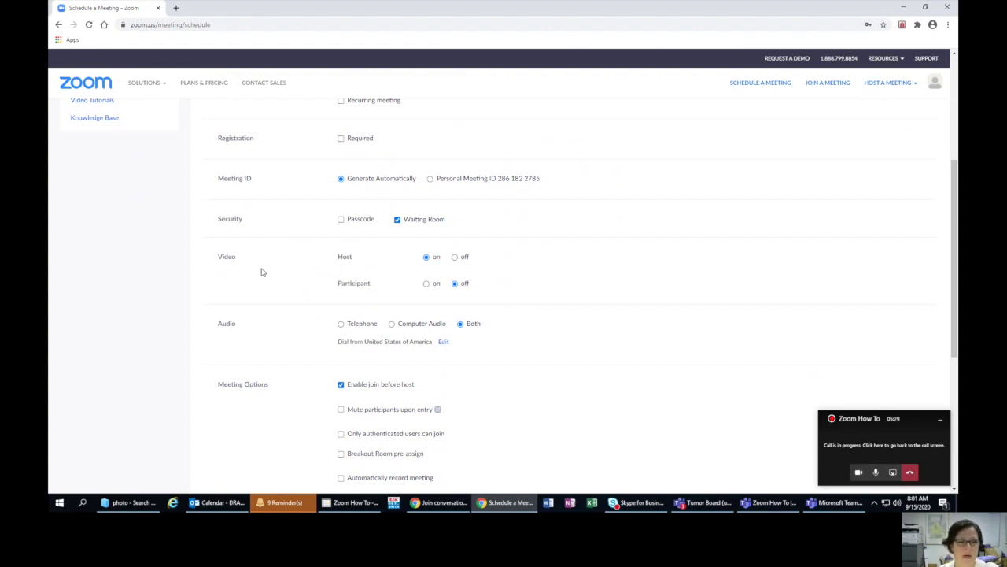
pyautogui.click(426, 283)
# - Scroll down the Mock Interview form toward the Save button
pyautogui.scroll(-2, 285, 337)
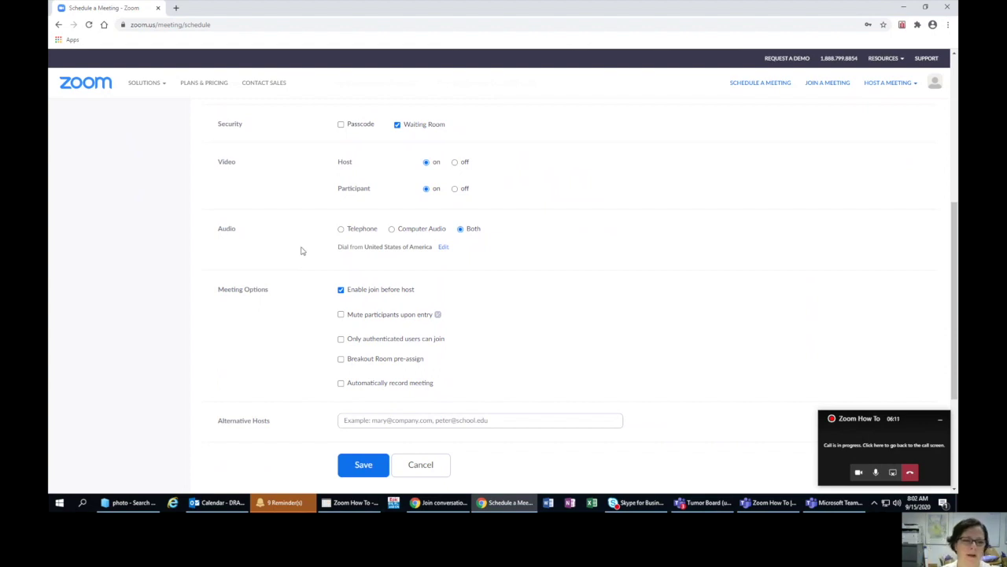
# - Tick Breakout Room pre-assign in the meeting options
pyautogui.scroll(-2, 294, 331)
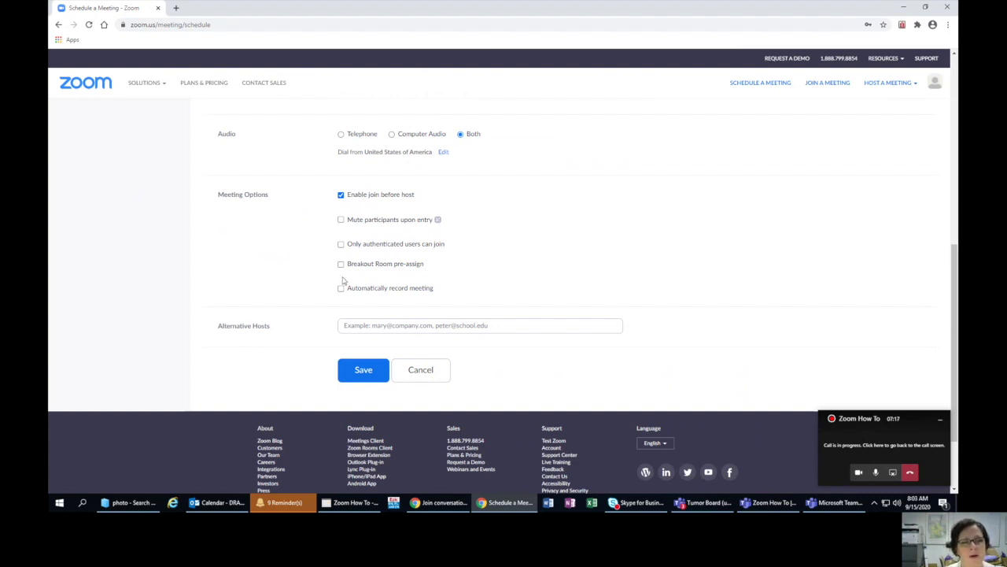
pyautogui.click(341, 264)
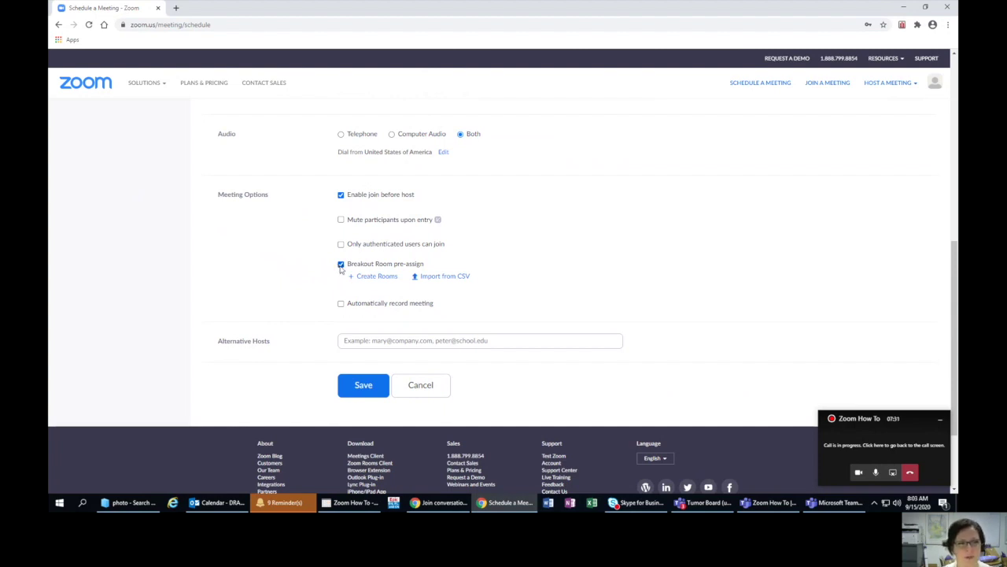
pyautogui.click(341, 265)
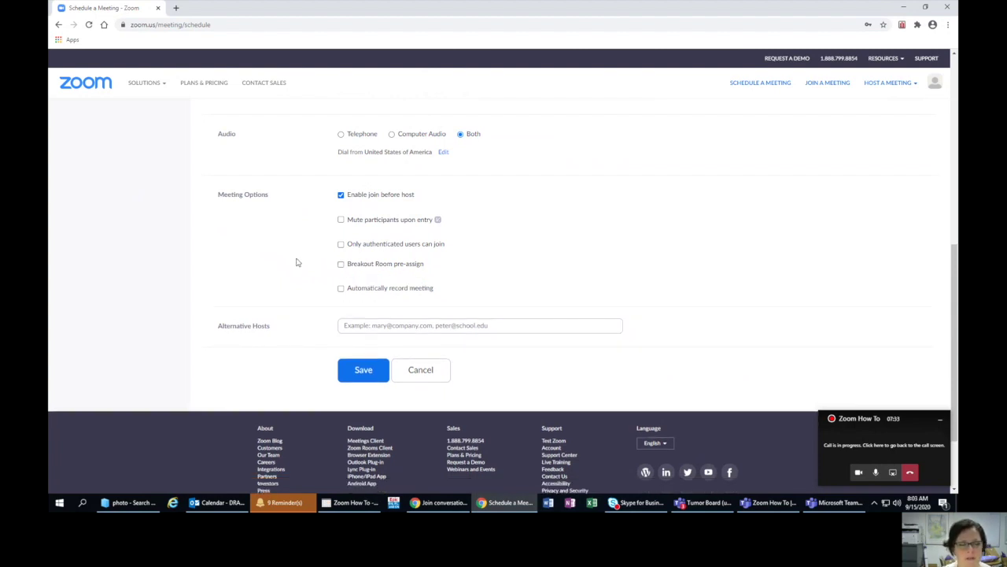
pyautogui.click(340, 266)
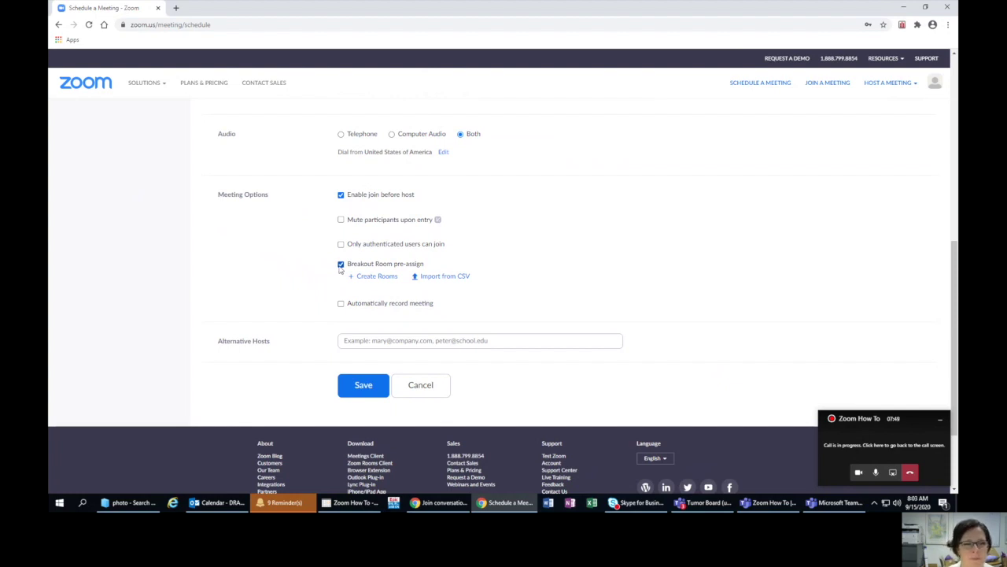
pyautogui.click(341, 265)
pyautogui.scroll(-1, 279, 267)
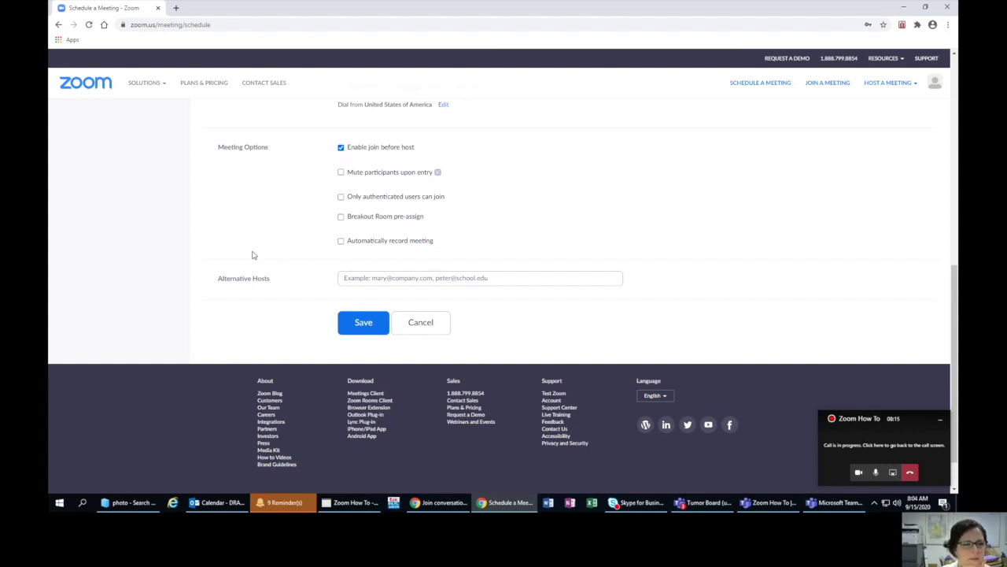
pyautogui.click(352, 327)
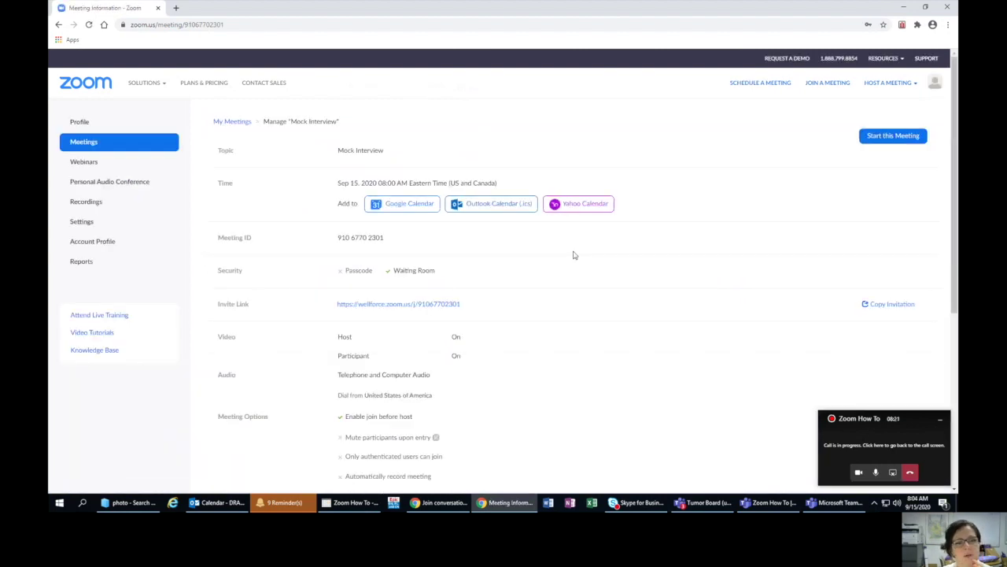
# - Download the meeting's Outlook calendar (.ics) file and open it as an appointment
pyautogui.click(493, 211)
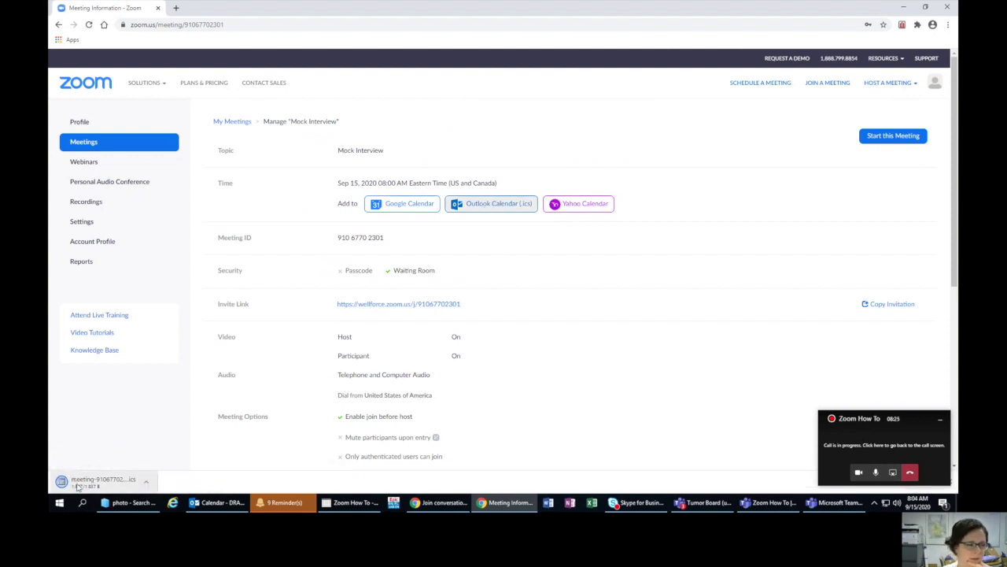
pyautogui.click(80, 483)
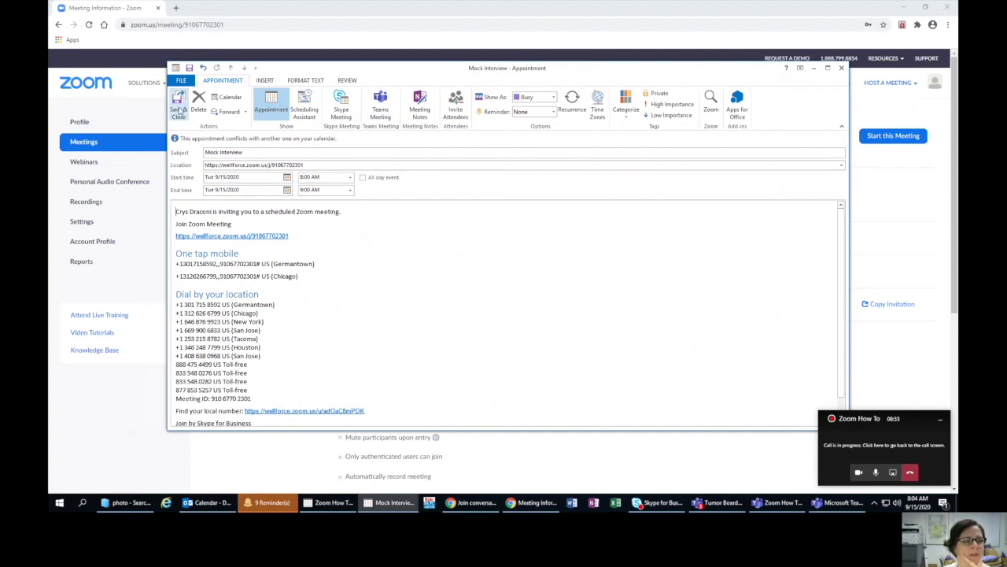
# - Add one attendee from the autocomplete suggestion and send the Mock Interview invitation
pyautogui.click(456, 106)
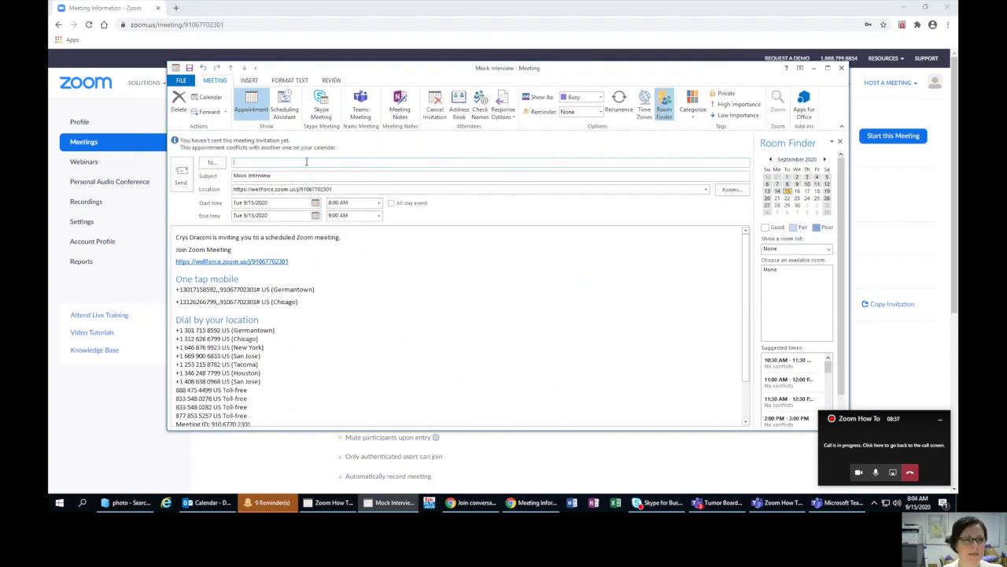
pyautogui.write('crys')
pyautogui.press('Return')
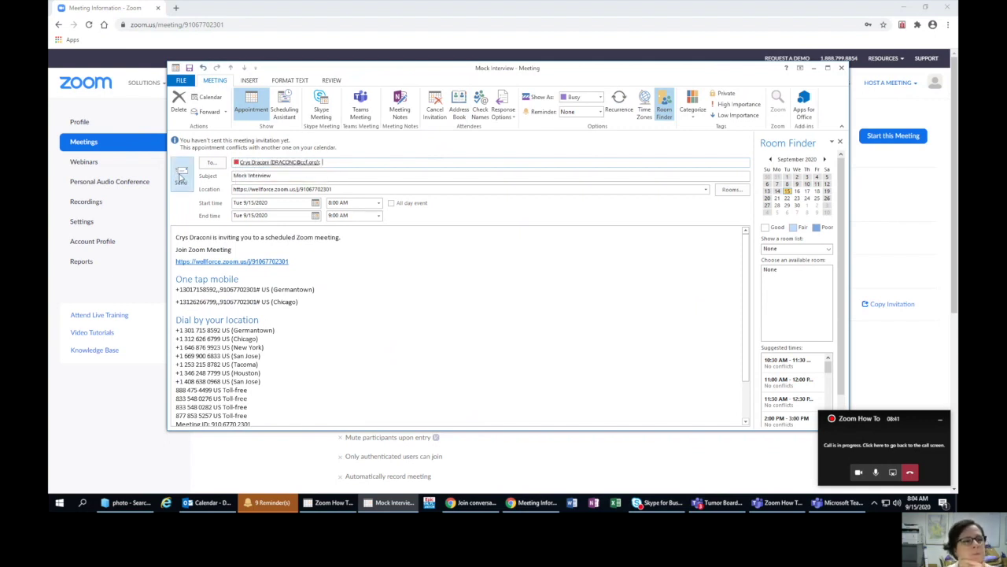
pyautogui.click(181, 173)
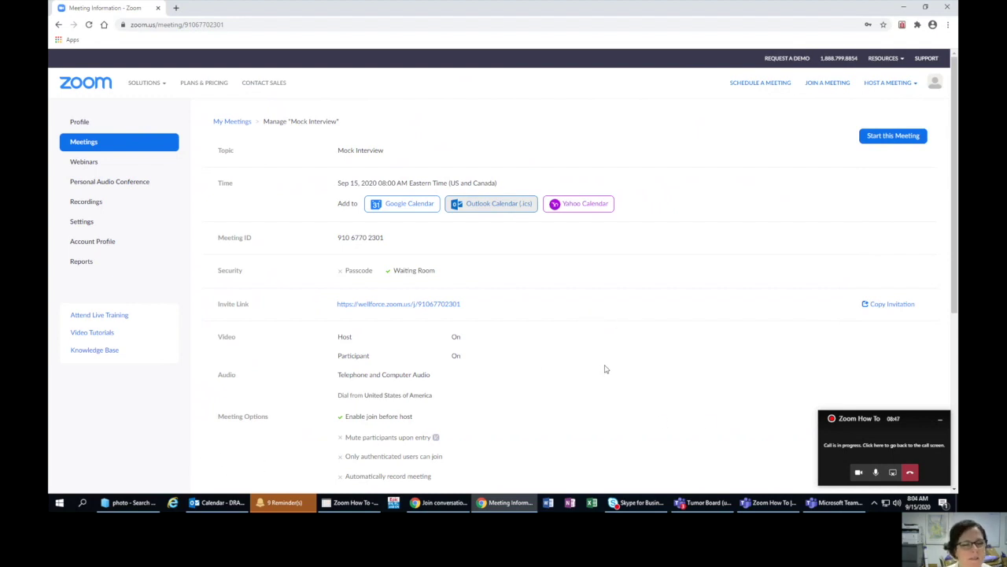
# - Review the saved meeting details, then open the Sep 15 Mock Interview entry in Outlook Calendar
pyautogui.scroll(-3, 605, 368)
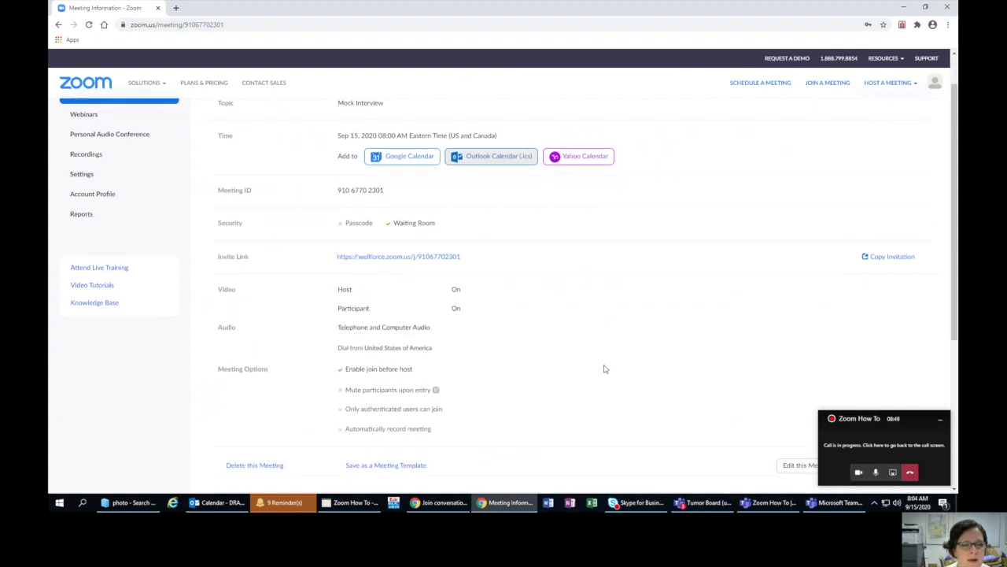
pyautogui.scroll(3, 604, 369)
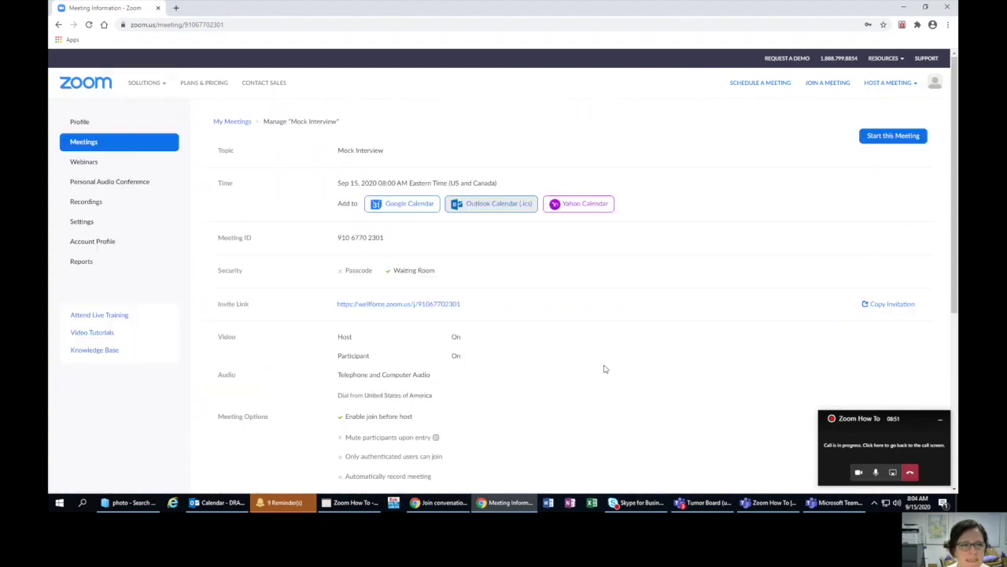
pyautogui.click(214, 508)
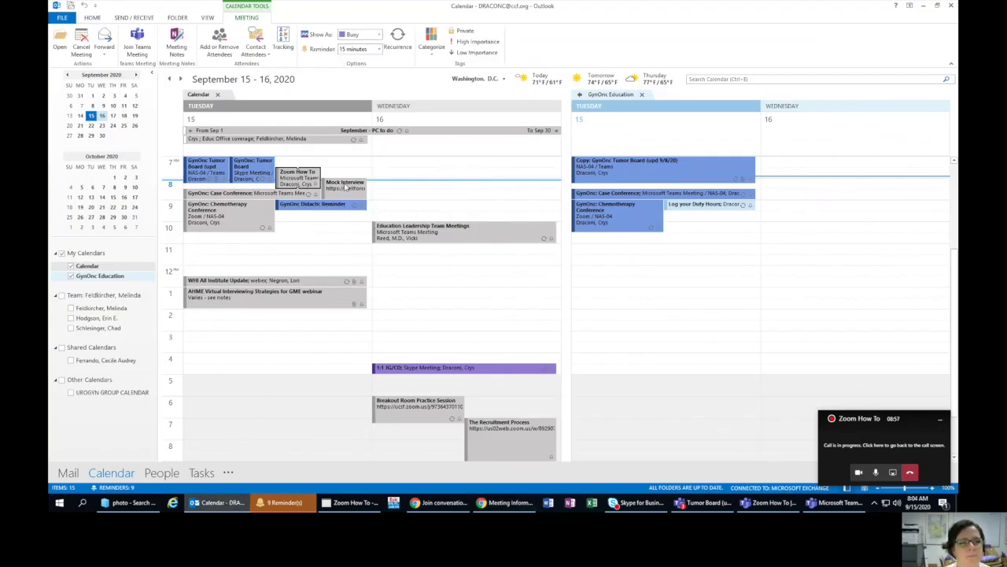
pyautogui.doubleClick(343, 184)
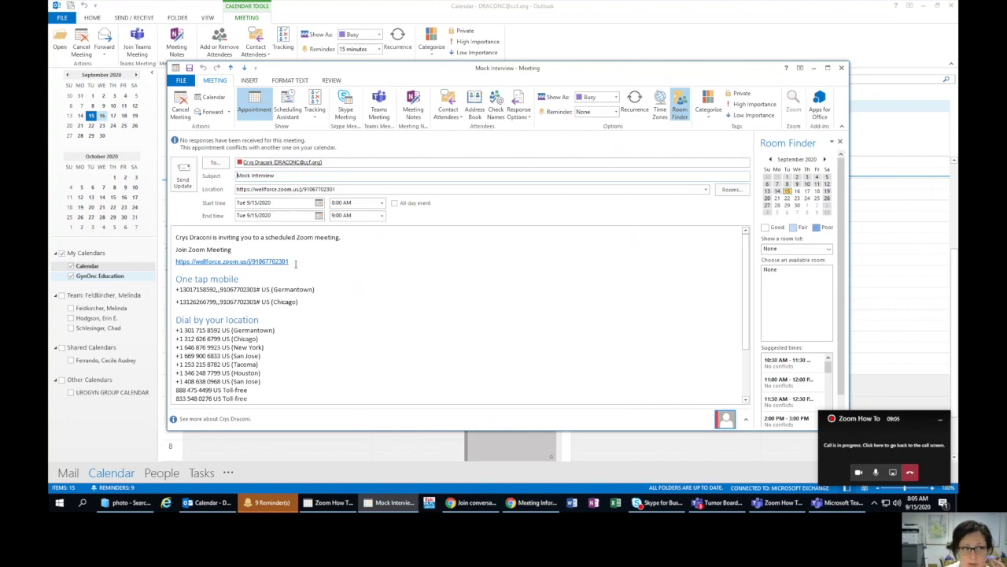
# - Check the invitation's join link and One tap mobile details, then close it and return to Zoom
pyautogui.moveTo(295, 263); pyautogui.dragTo(171, 263)
pyautogui.click(303, 301)
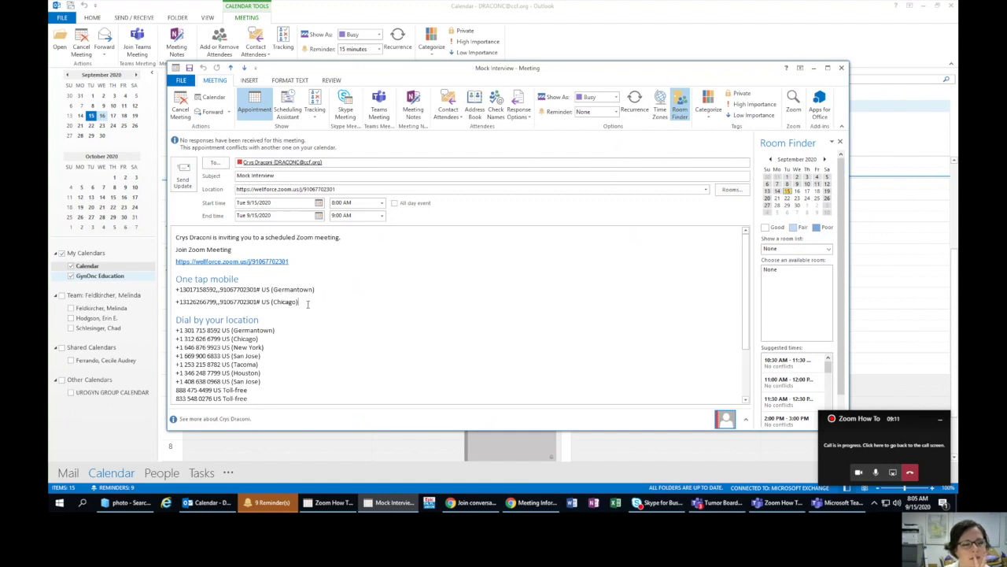
pyautogui.moveTo(316, 289); pyautogui.dragTo(167, 265)
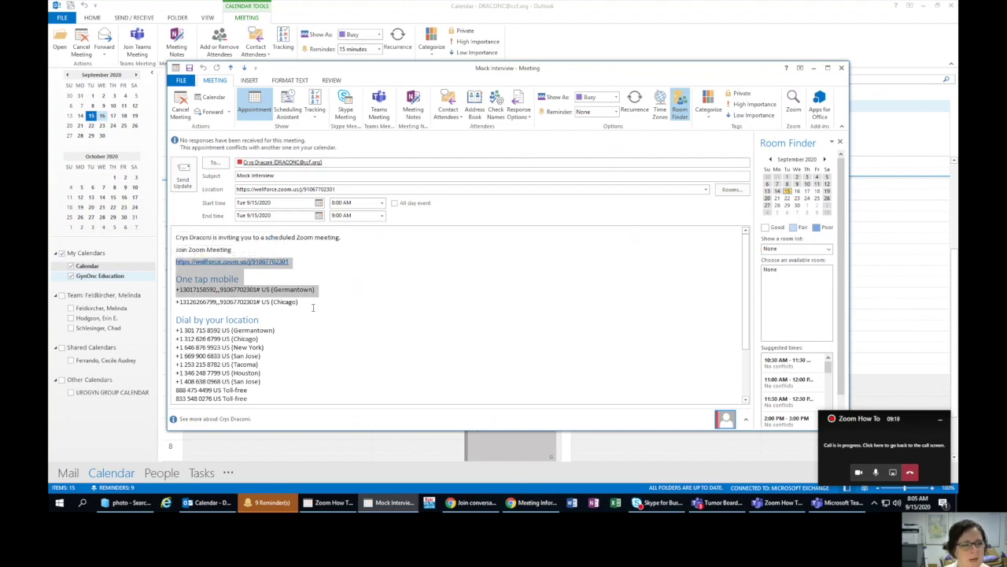
pyautogui.scroll(-3, 285, 299)
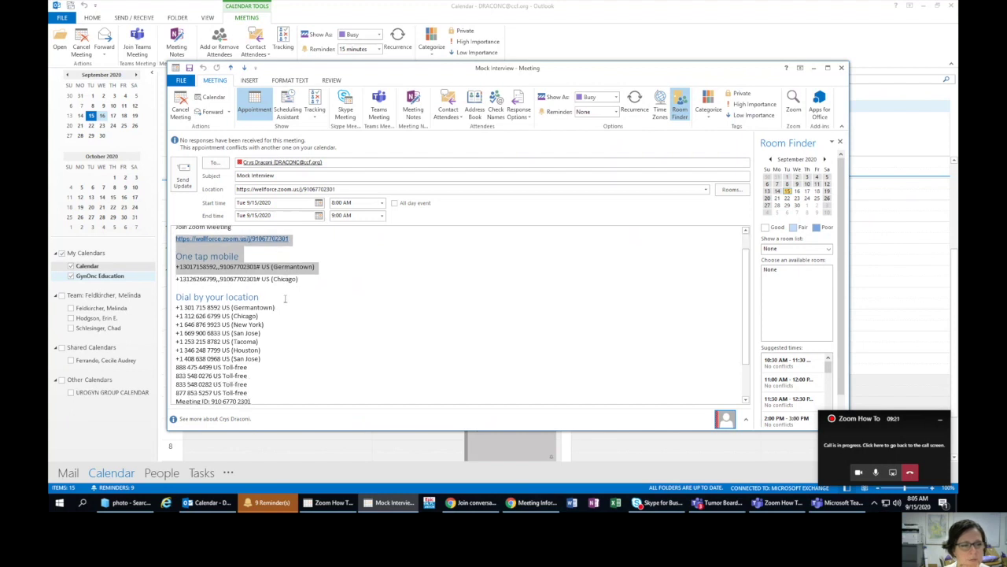
pyautogui.scroll(3, 285, 299)
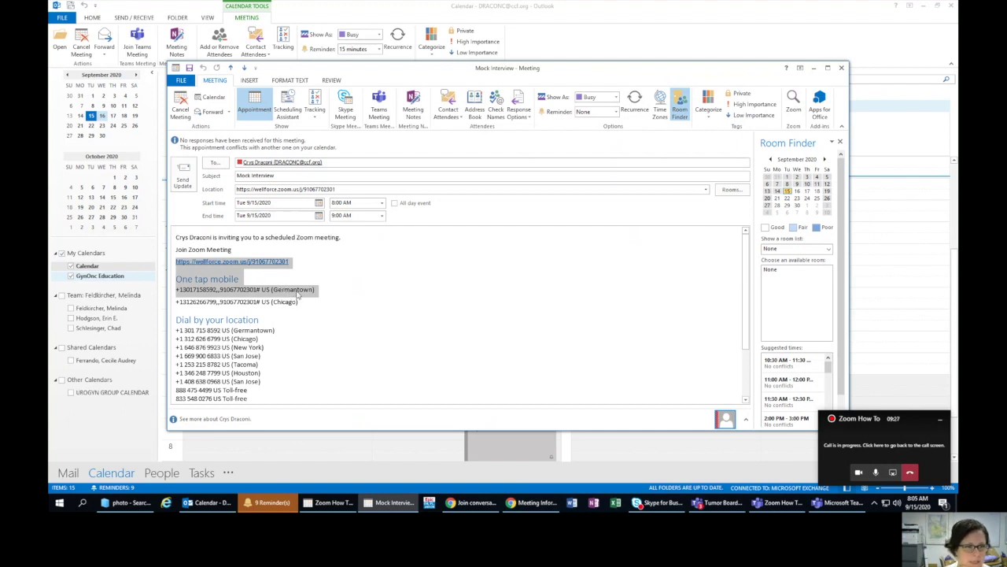
pyautogui.click(842, 69)
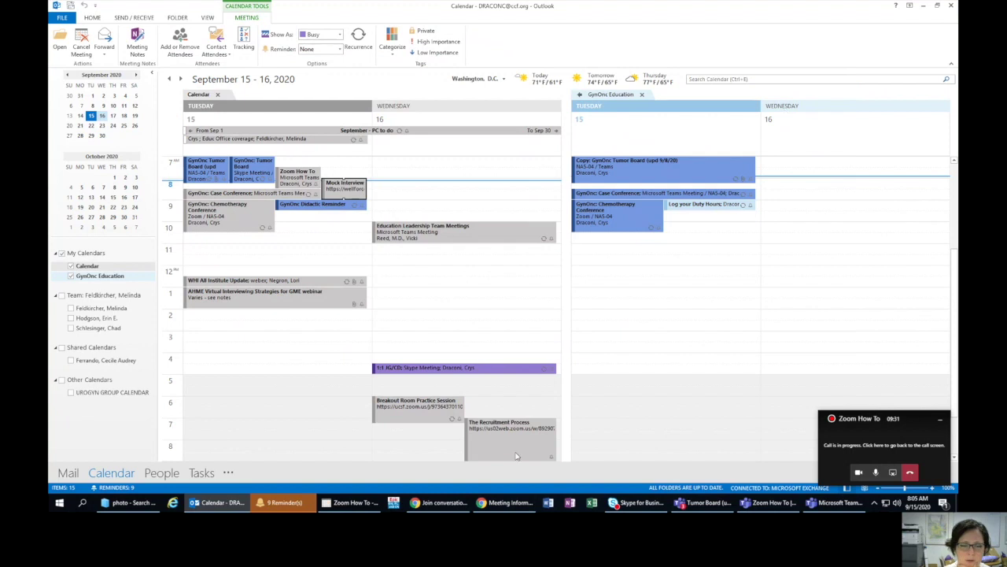
pyautogui.click(493, 503)
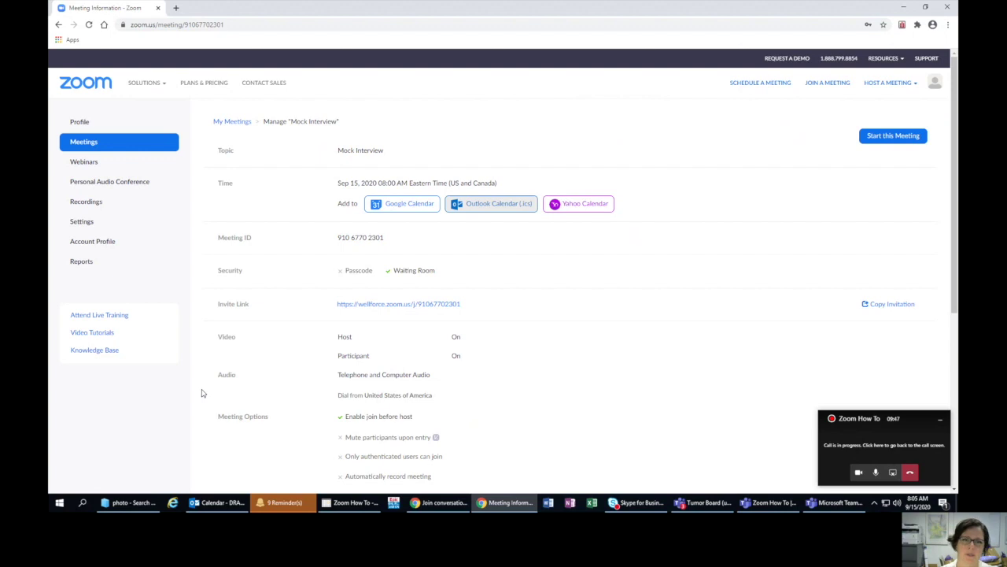
# - Start the Mock Interview meeting, then dismiss the update-required notice and close the Zoom desktop app
pyautogui.click(889, 137)
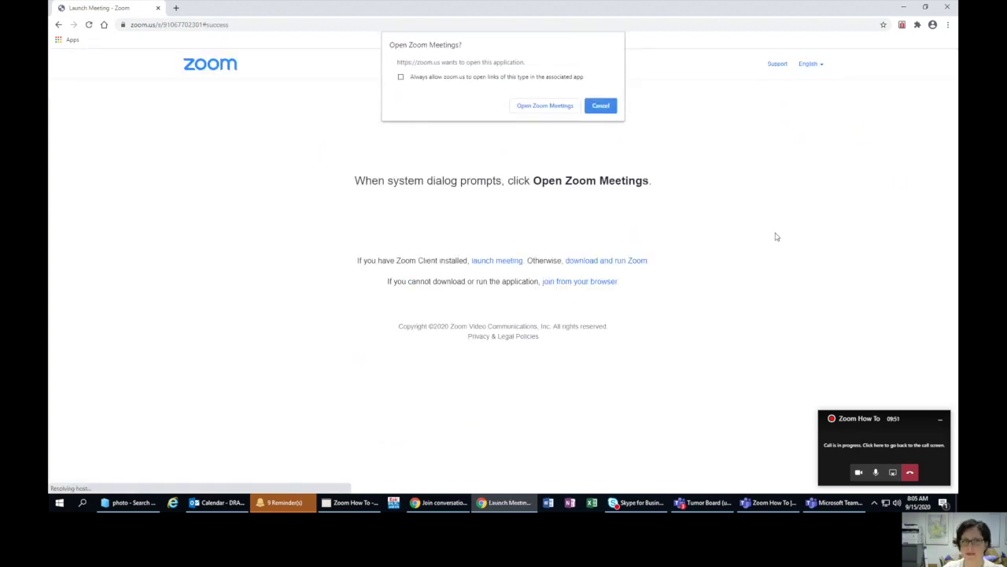
pyautogui.click(552, 105)
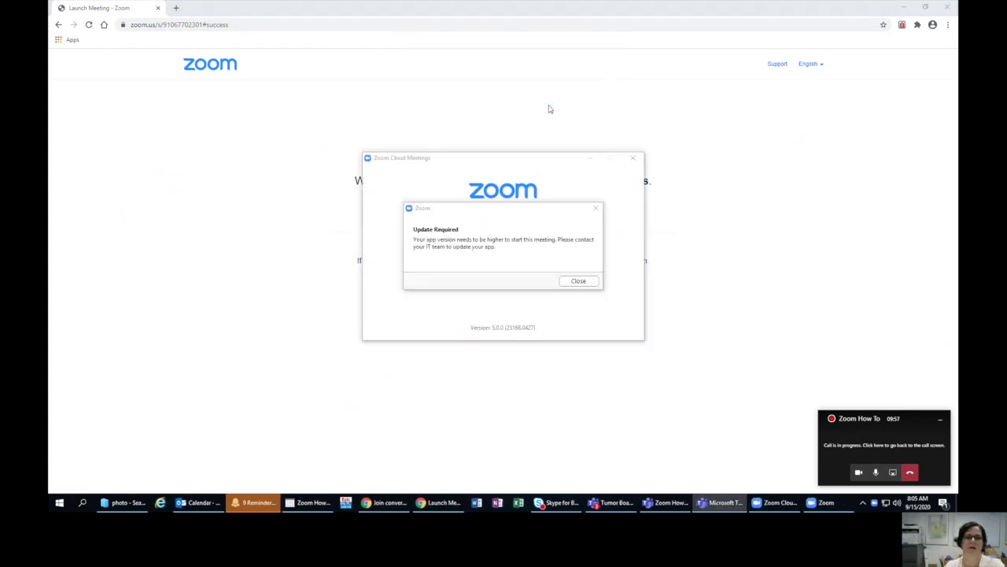
pyautogui.click(594, 281)
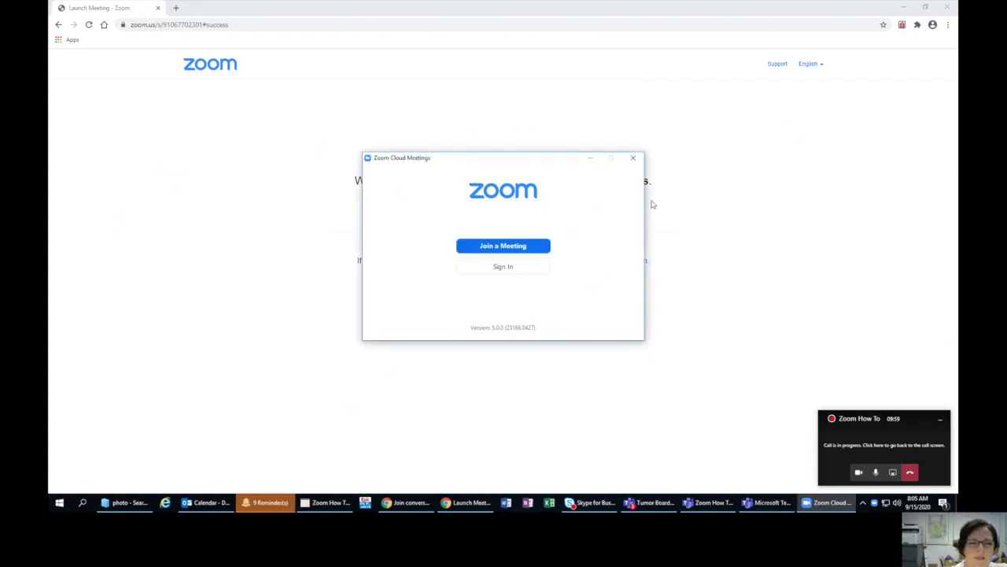
pyautogui.click(633, 157)
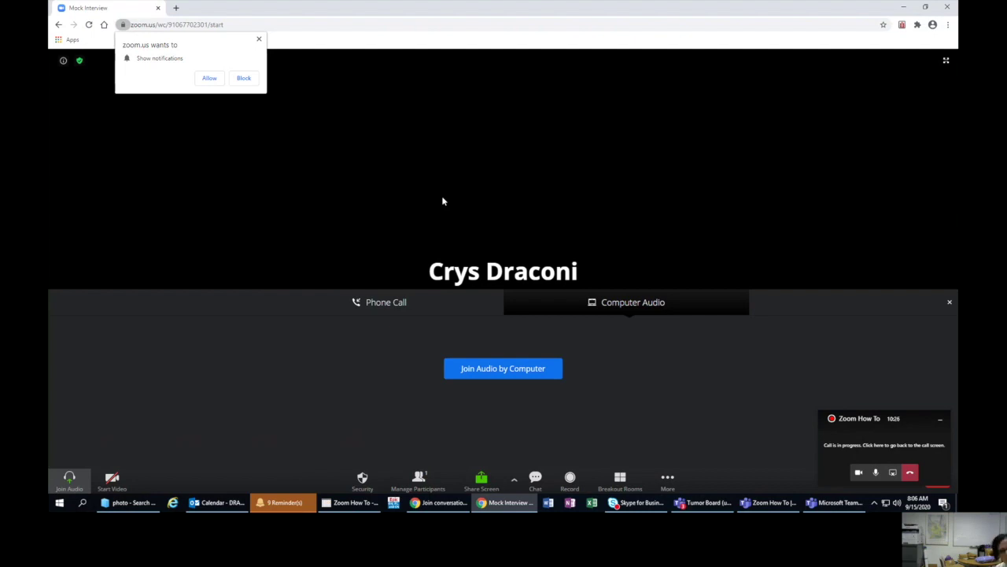
# - Join the meeting with computer audio and allow the site to show notifications
pyautogui.click(499, 379)
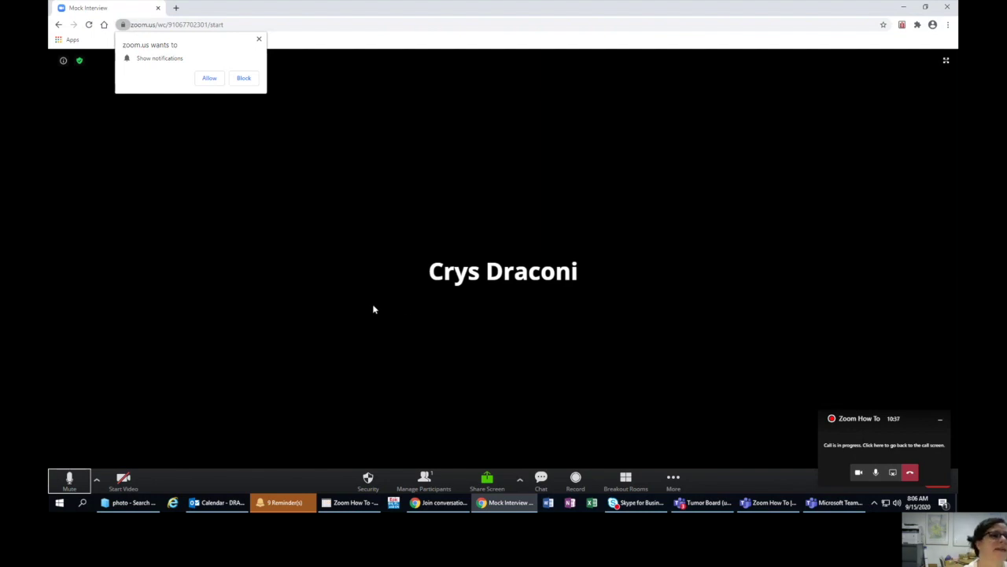
pyautogui.click(205, 77)
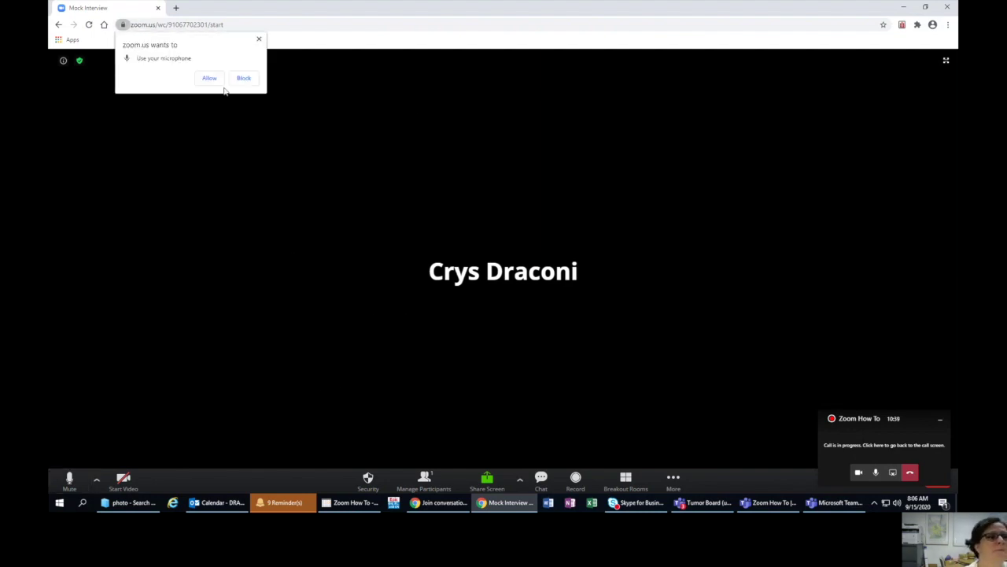
# - Allow microphone access, dismiss the camera request so video stays off, and mute the microphone
pyautogui.click(209, 79)
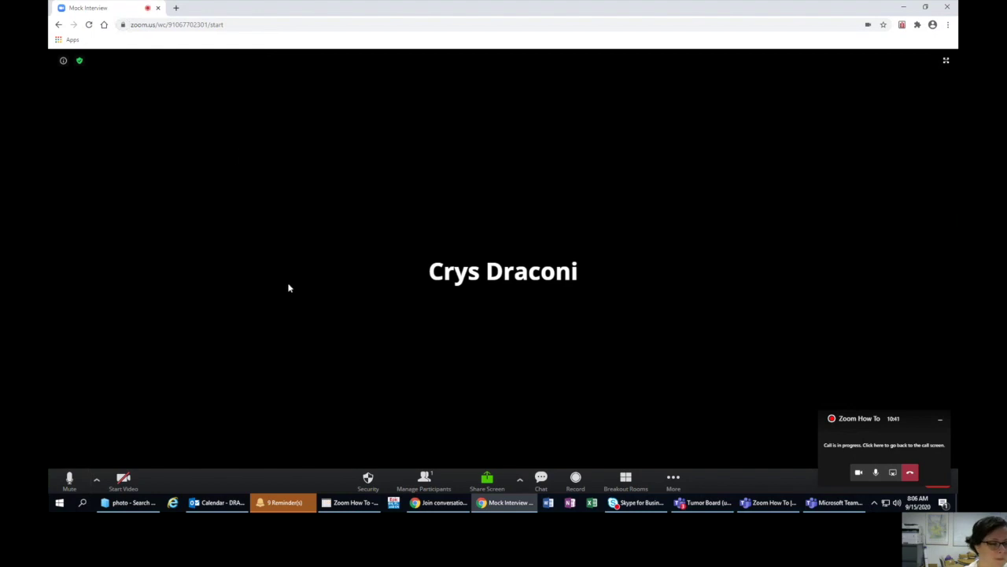
pyautogui.click(124, 480)
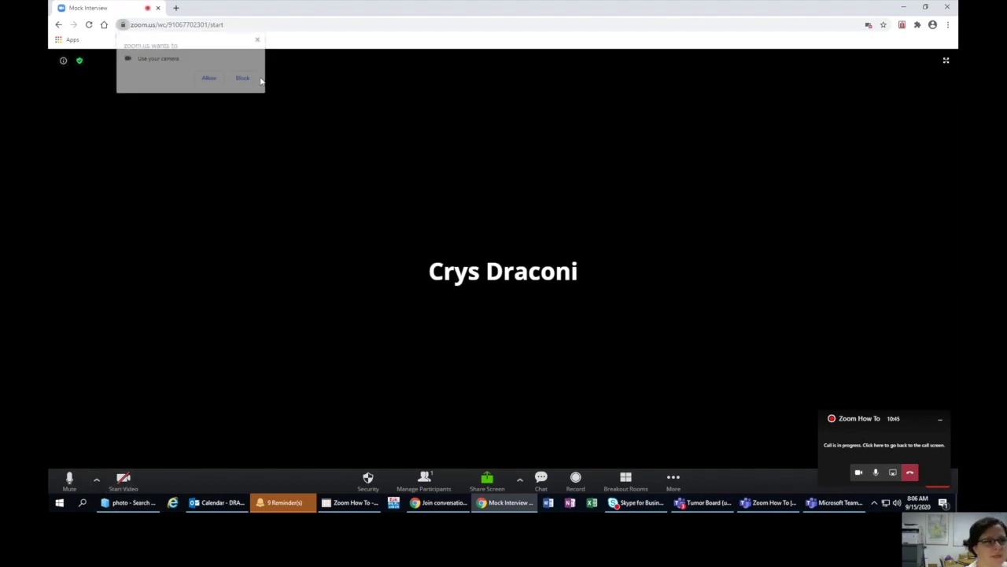
pyautogui.click(259, 41)
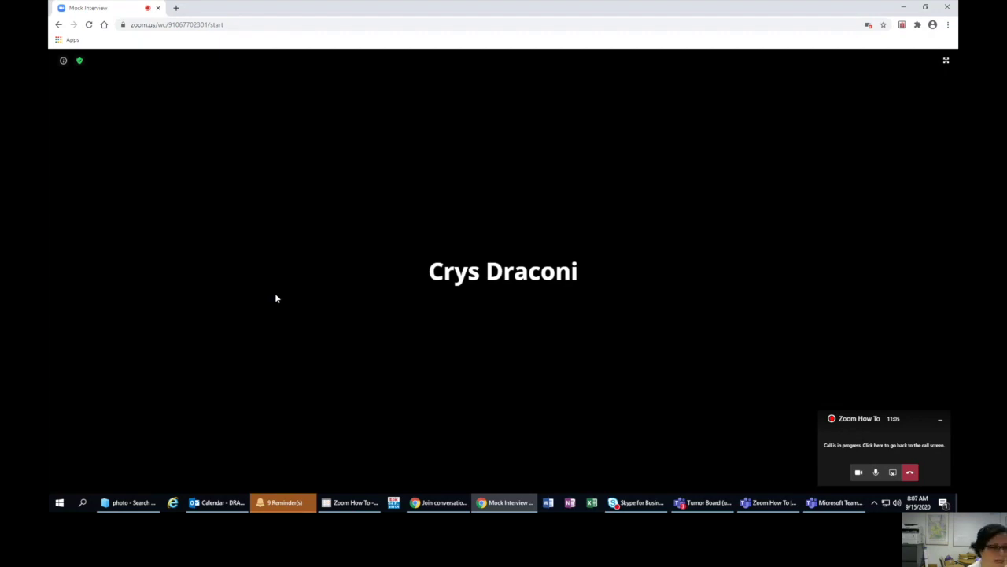
pyautogui.moveTo(156, 476)
pyautogui.click(78, 480)
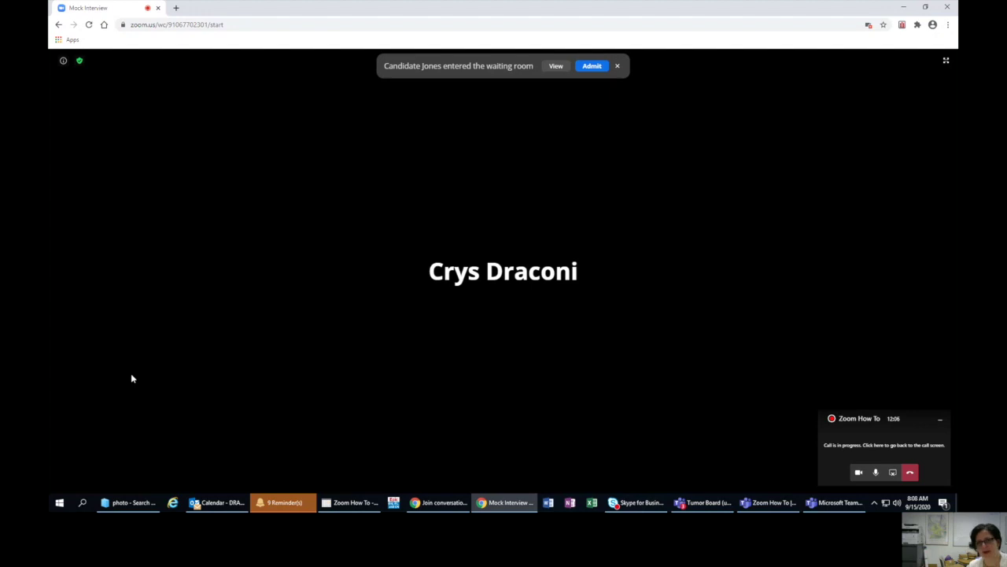
# - Open the Participants panel, showing one guest waiting and only the host in the meeting
pyautogui.moveTo(220, 326)
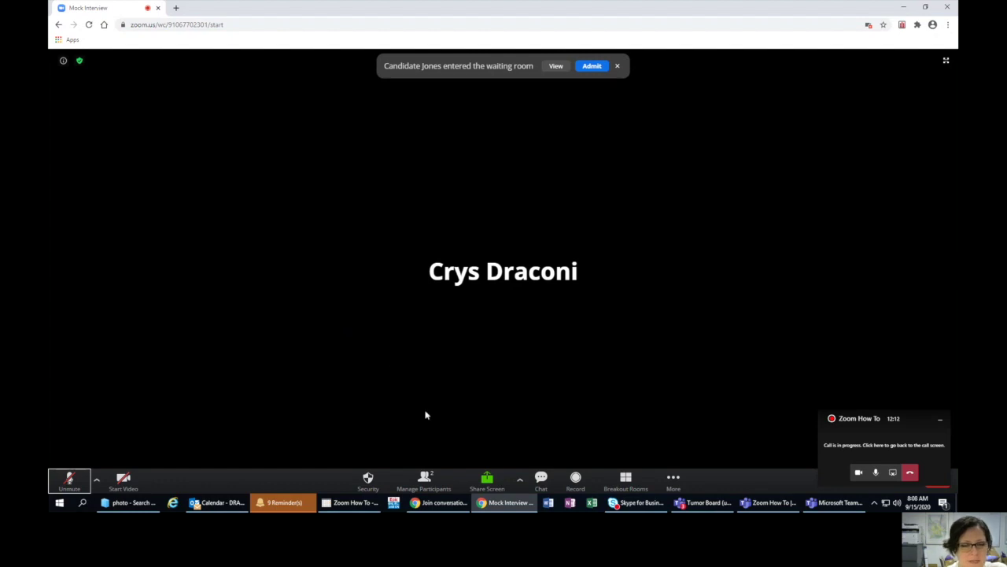
pyautogui.click(425, 477)
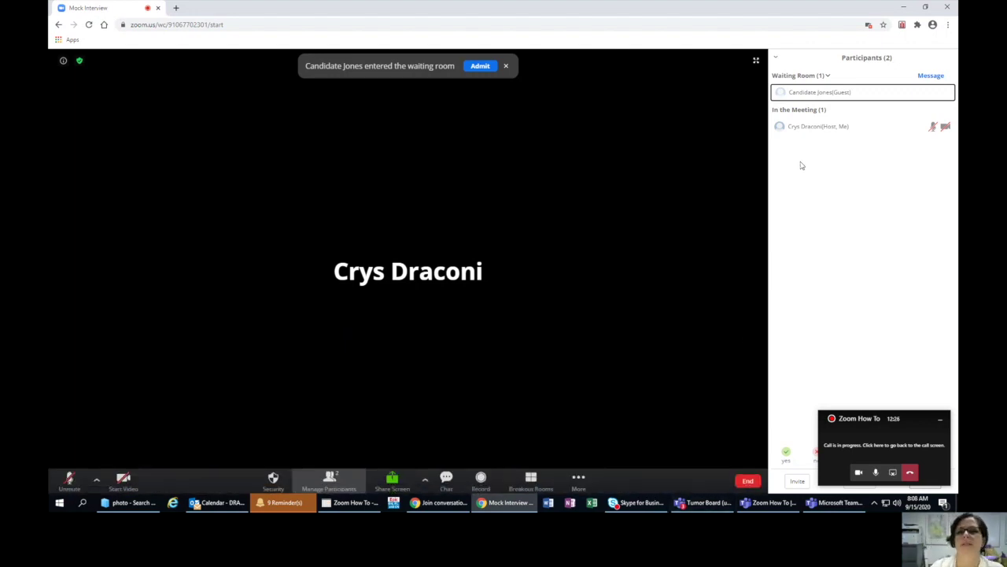
# - Admit the waiting candidate so two participants are in the meeting
pyautogui.moveTo(810, 94)
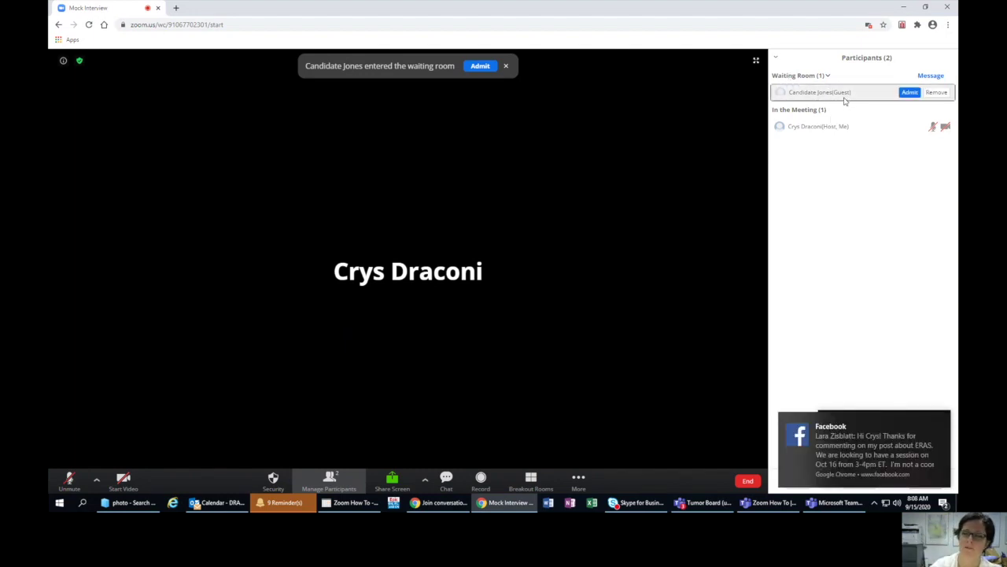
pyautogui.click(909, 93)
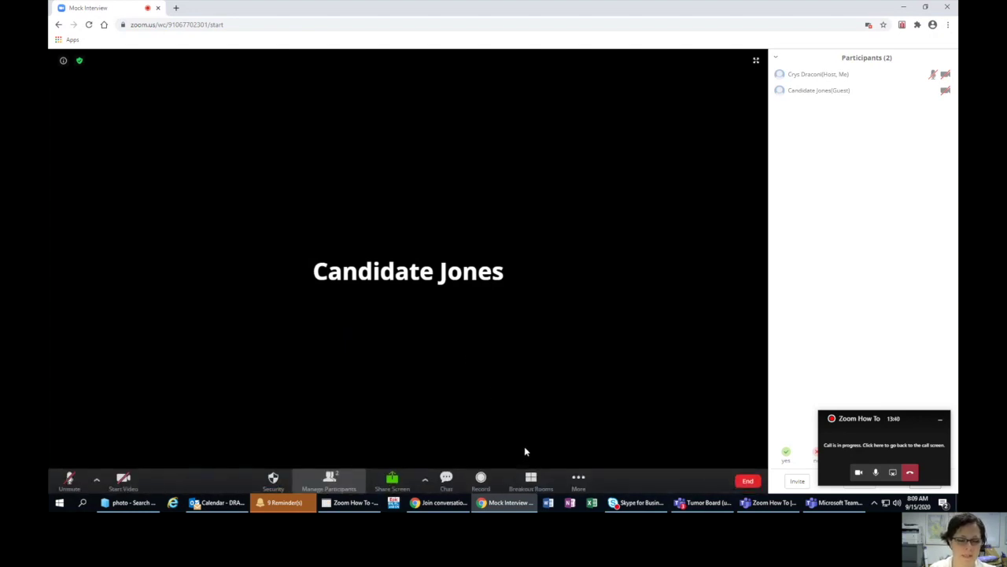
# - Open Create Breakout Rooms and set 6 rooms with automatic assignment
pyautogui.click(531, 482)
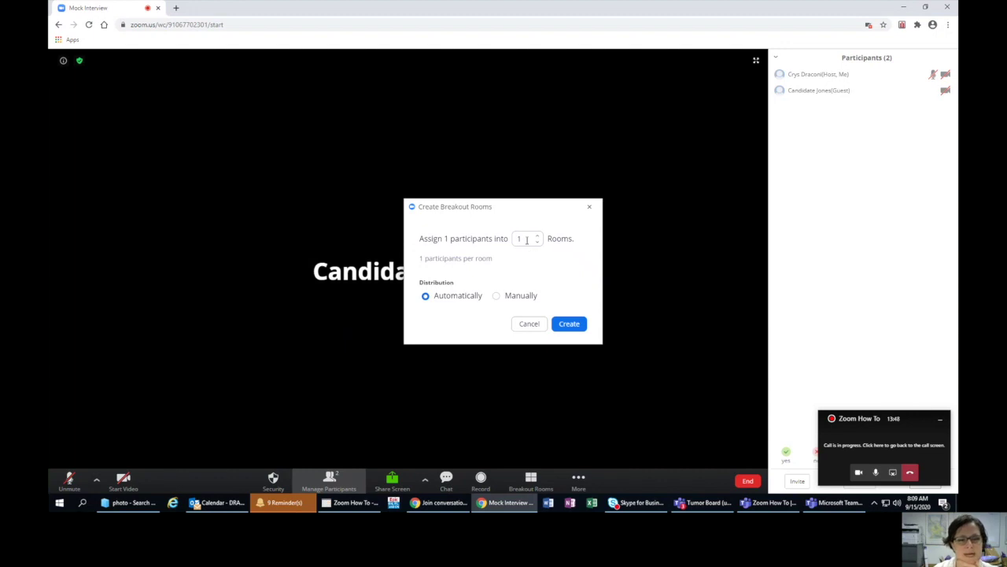
pyautogui.doubleClick(447, 238)
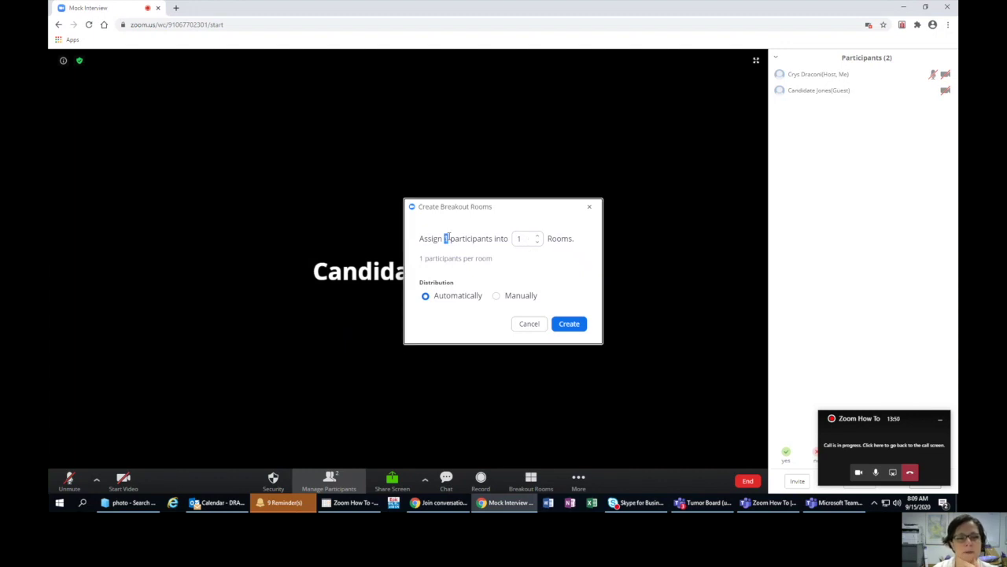
pyautogui.click(446, 237)
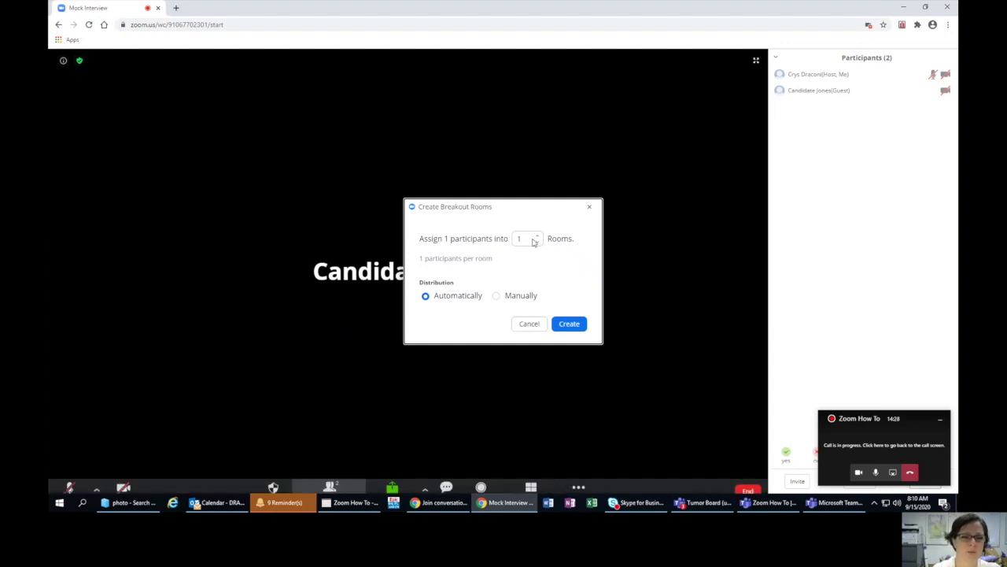
pyautogui.click(537, 236)
# - Raise the breakout room count to 7, keeping automatic assignment of 0–1 participants per room
pyautogui.click(537, 236)
pyautogui.click(538, 236)
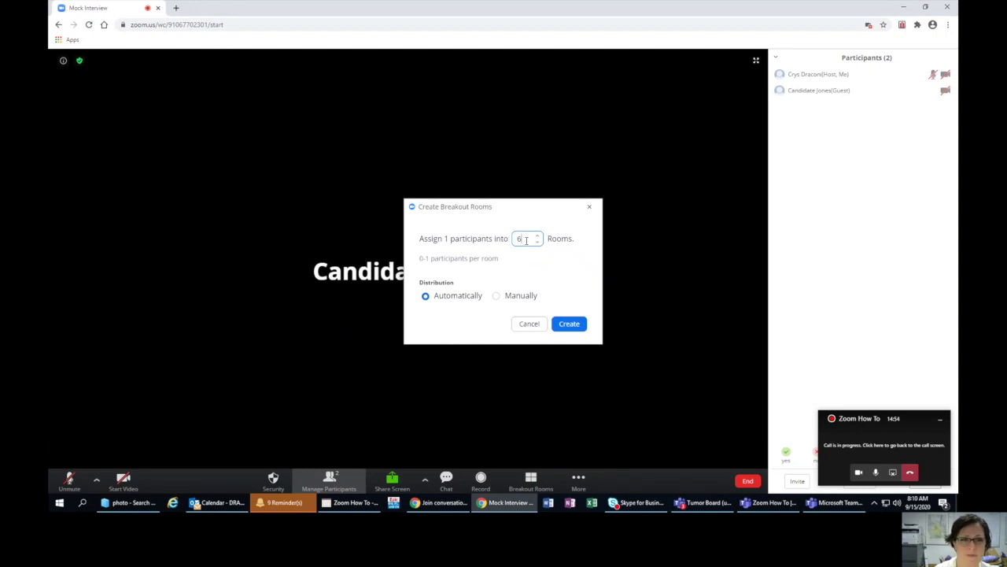
pyautogui.click(537, 235)
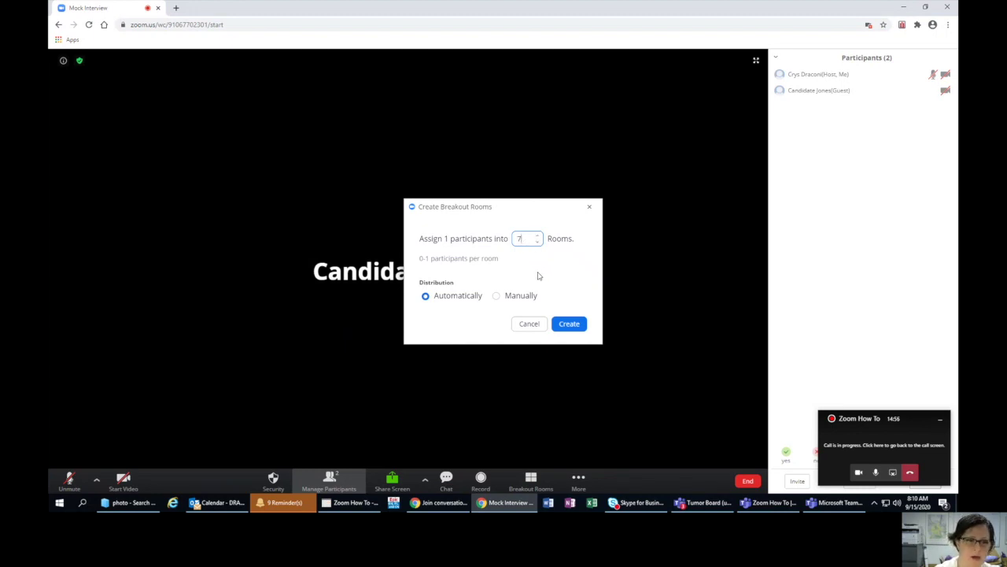